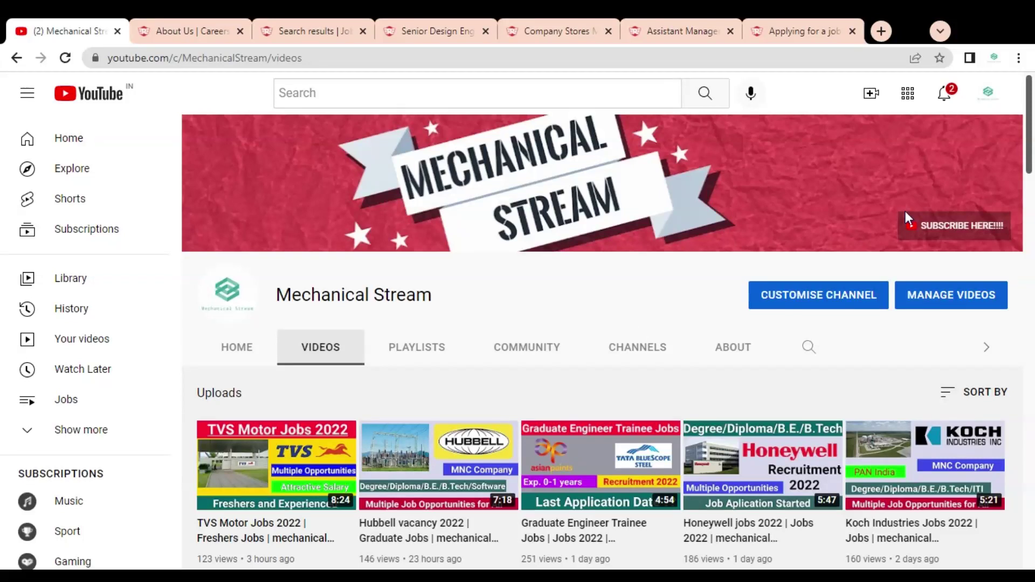
pyautogui.moveTo(1031, 138); pyautogui.dragTo(1030, 152)
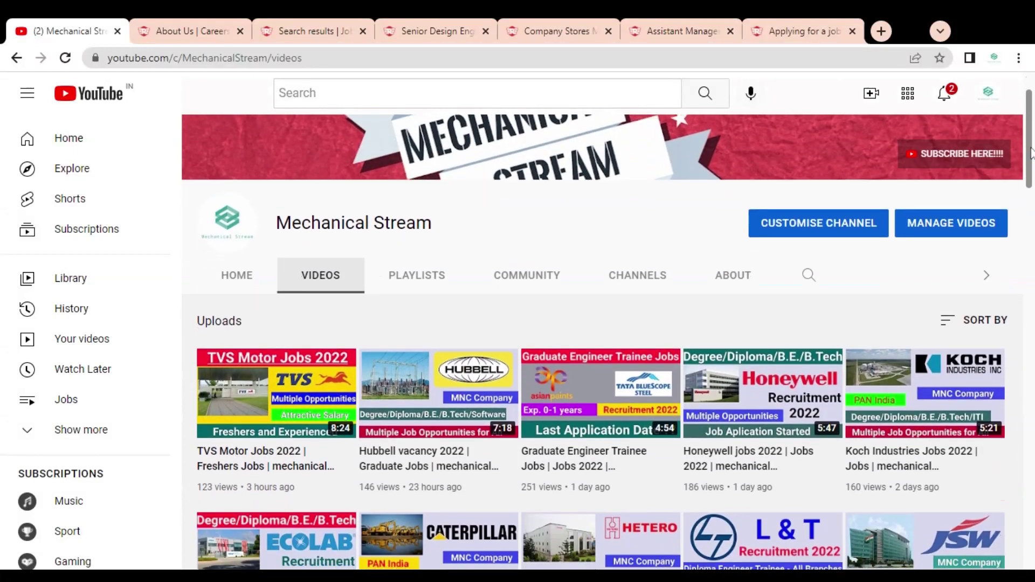
pyautogui.moveTo(1031, 150); pyautogui.dragTo(1030, 263)
# Start the About Us company video, then bring up the Stores Manager and Warehouse job search results
pyautogui.click(149, 26)
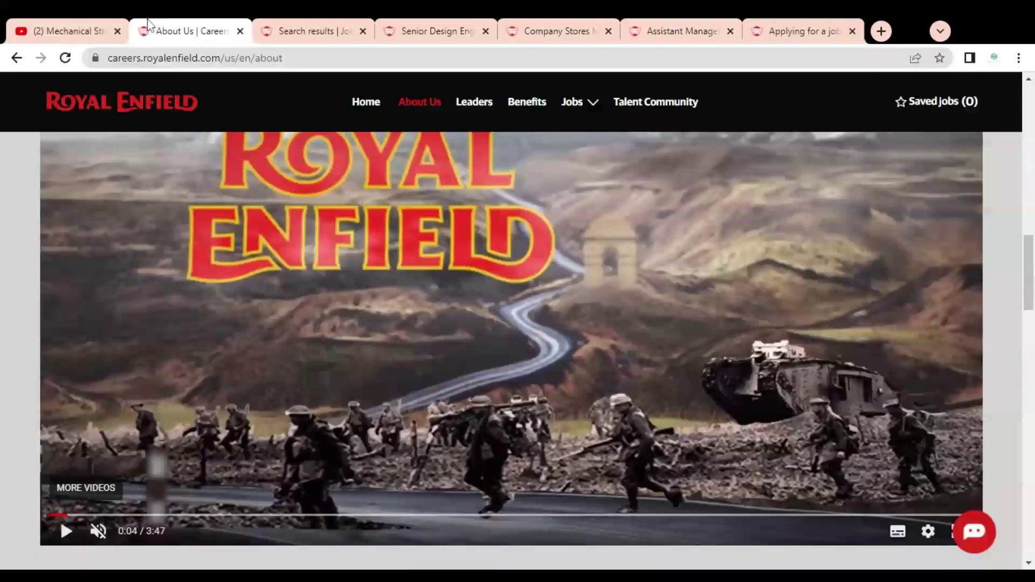
pyautogui.click(68, 538)
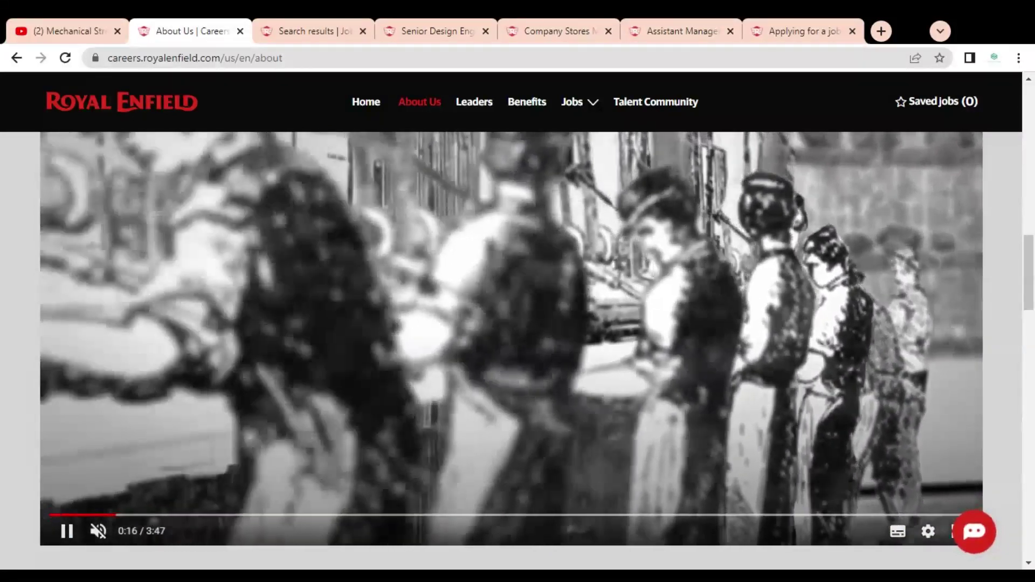
pyautogui.click(332, 25)
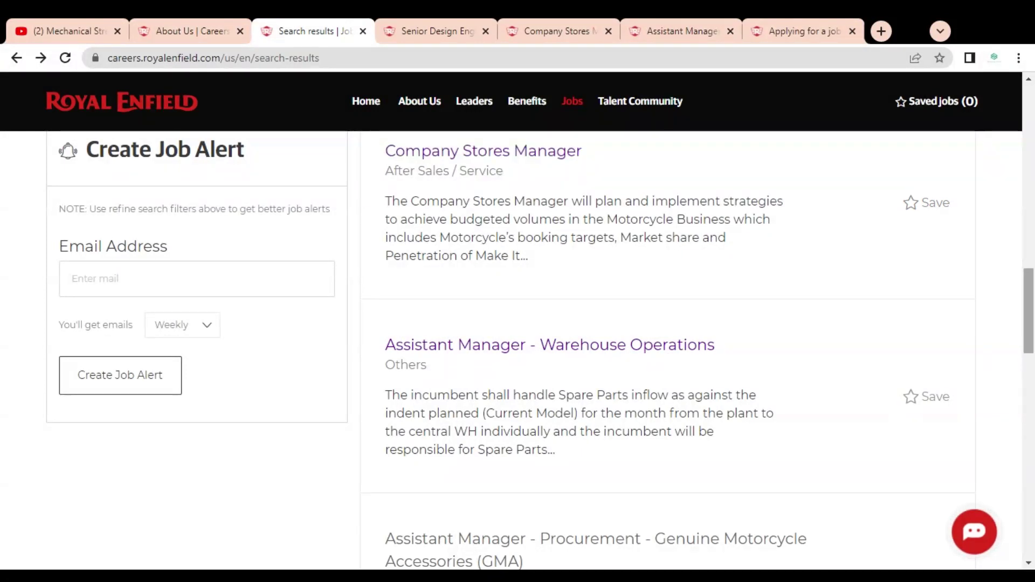
pyautogui.scroll(10, 517, 323)
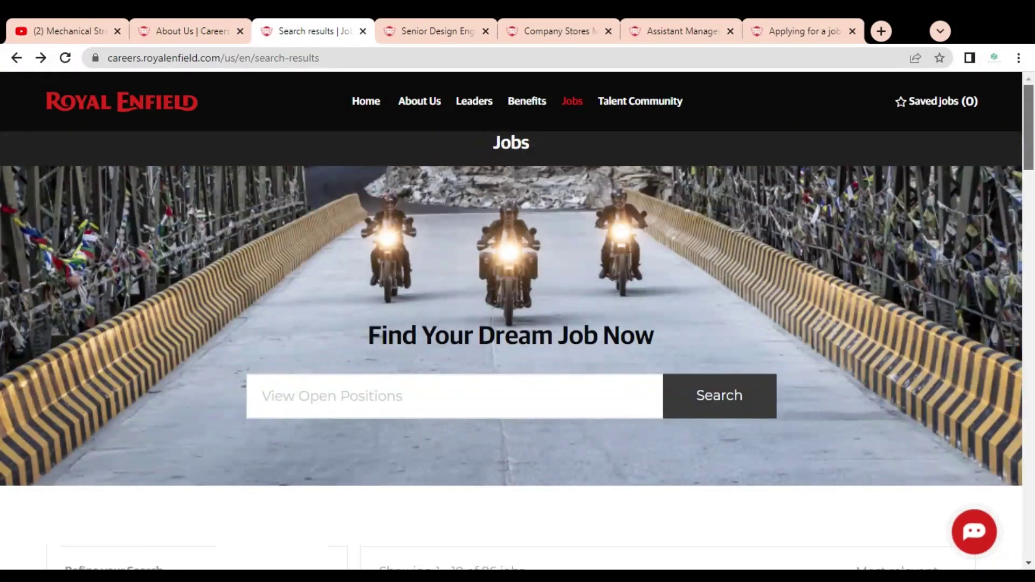
pyautogui.scroll(-5, 518, 324)
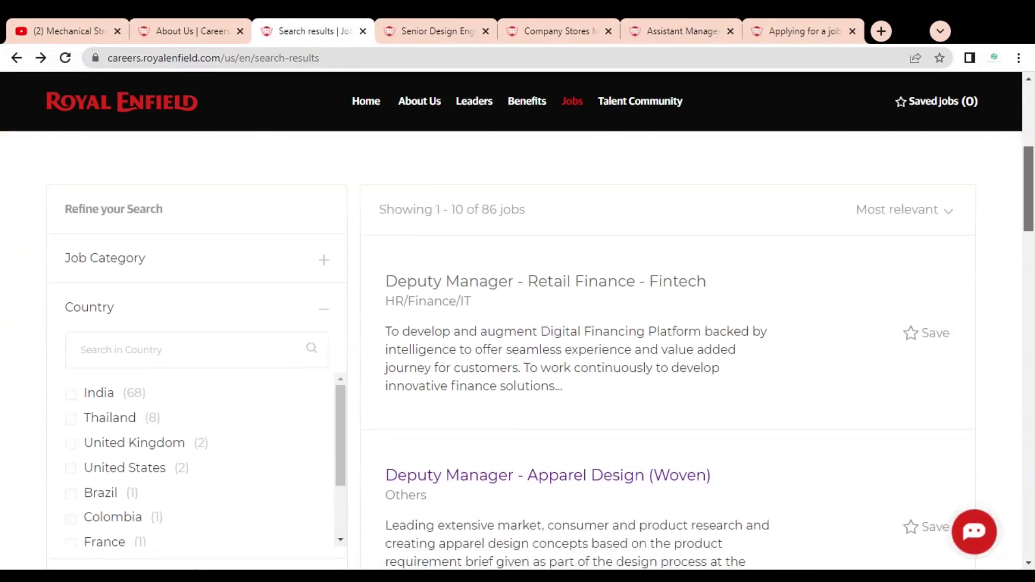
pyautogui.moveTo(1031, 209); pyautogui.dragTo(1031, 215)
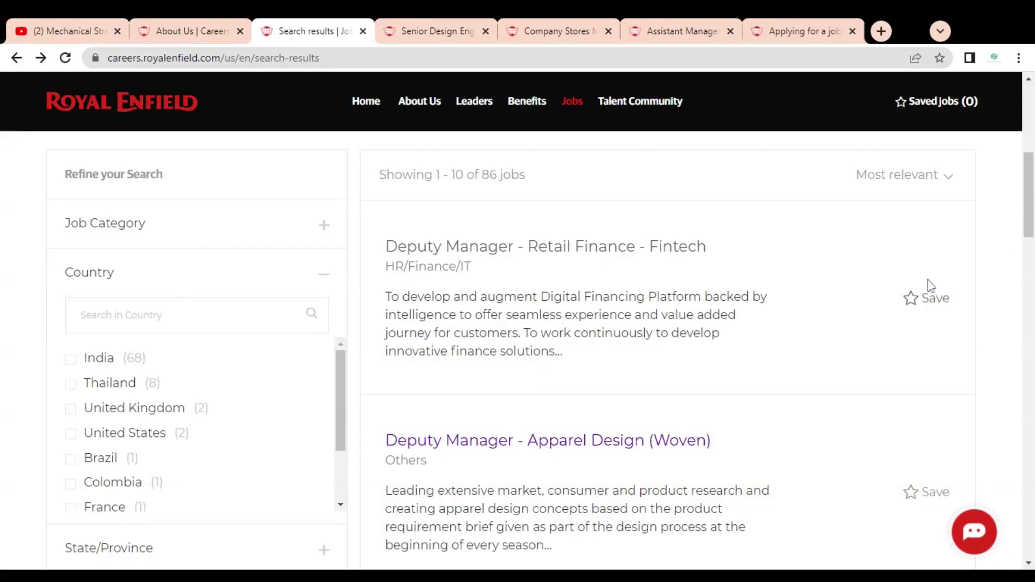
pyautogui.moveTo(1030, 202)
pyautogui.mouseDown()
pyautogui.moveTo(1029, 291)
pyautogui.moveTo(1029, 192)
pyautogui.moveTo(1032, 489)
pyautogui.mouseUp()
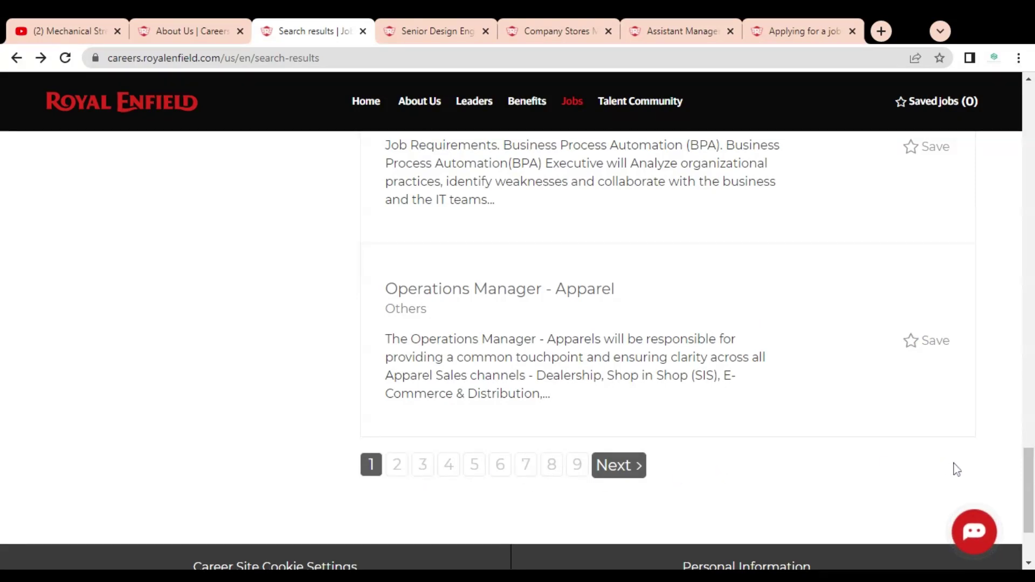
pyautogui.moveTo(1028, 485); pyautogui.dragTo(1032, 385)
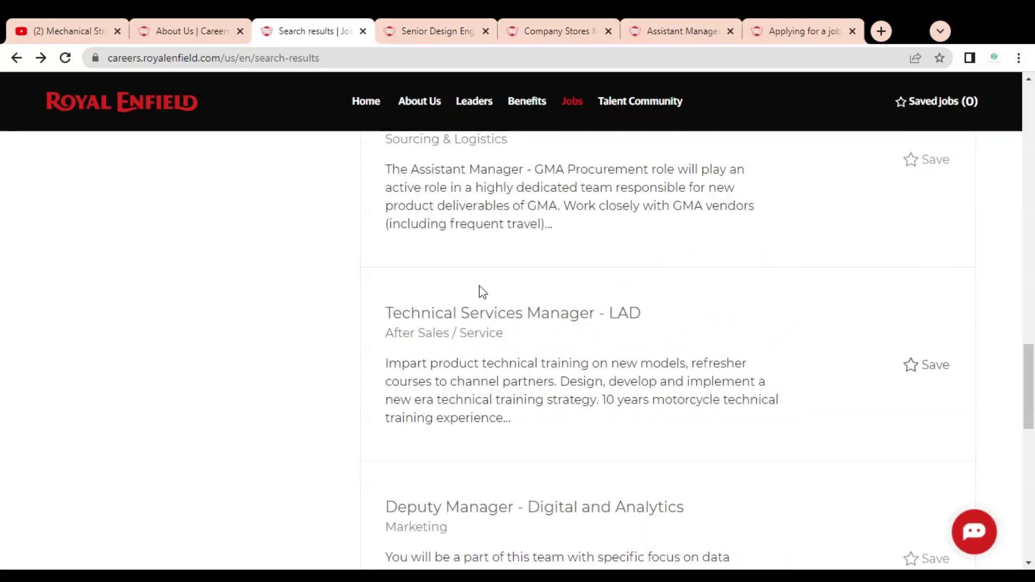
# Highlight the full Job Purpose paragraph on the Senior Design Engineer (GMA) posting
pyautogui.click(443, 31)
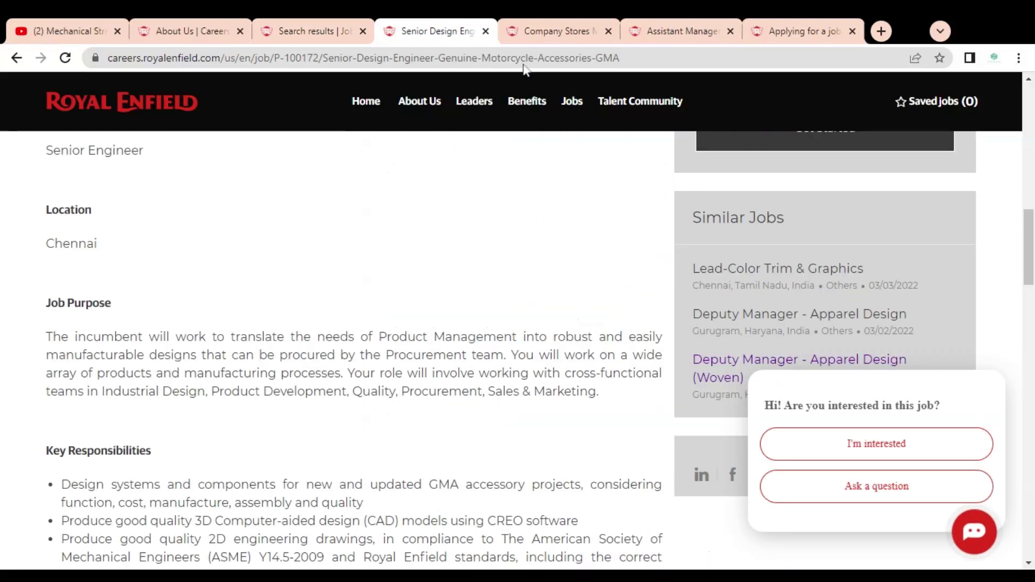
pyautogui.moveTo(1029, 242); pyautogui.dragTo(1032, 172)
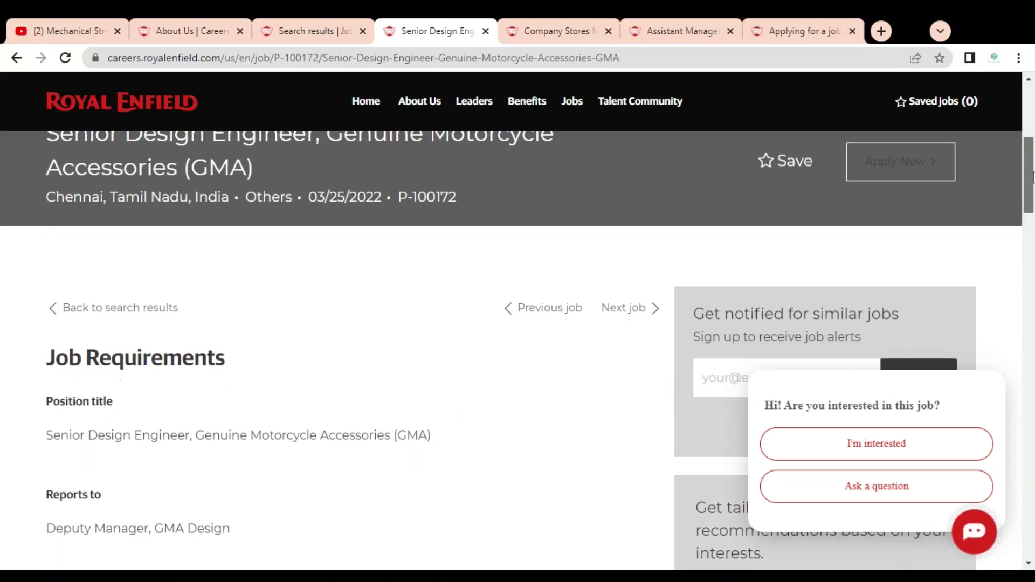
pyautogui.moveTo(1032, 172); pyautogui.dragTo(1029, 197)
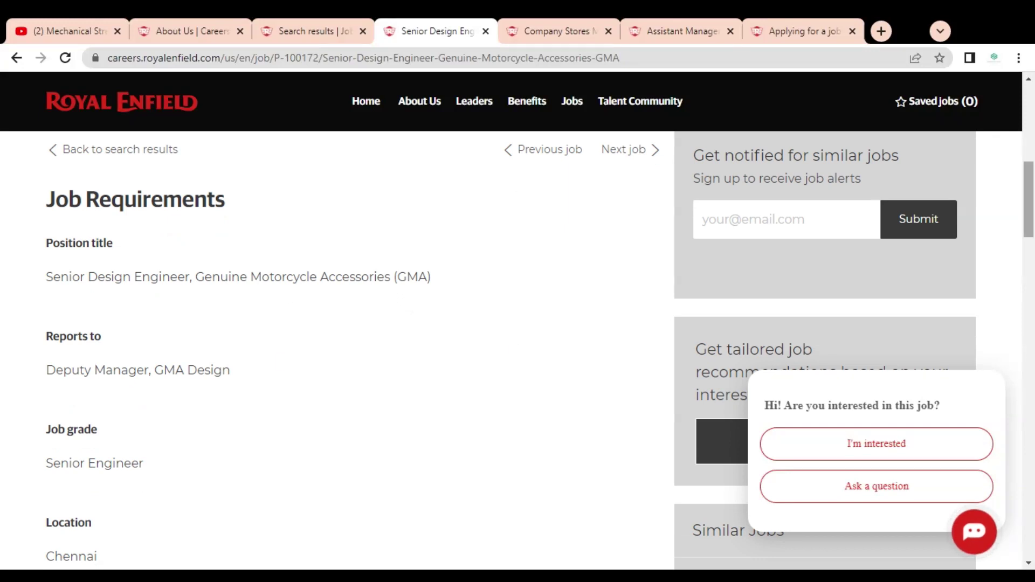
pyautogui.moveTo(1029, 200); pyautogui.dragTo(1029, 236)
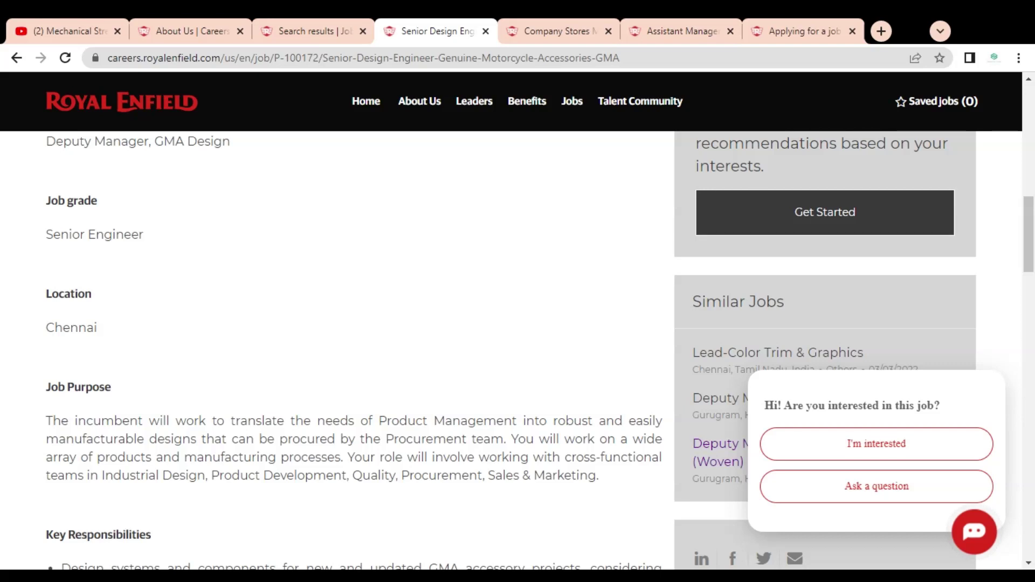
pyautogui.moveTo(1028, 235); pyautogui.dragTo(1029, 265)
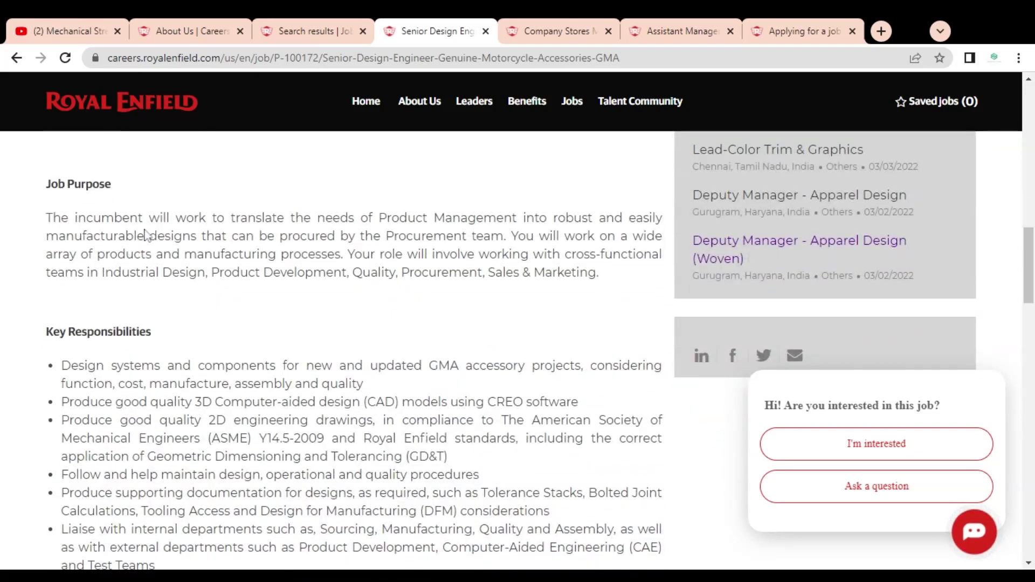
pyautogui.moveTo(199, 218)
pyautogui.mouseDown()
pyautogui.moveTo(427, 217)
pyautogui.moveTo(268, 245)
pyautogui.moveTo(505, 235)
pyautogui.moveTo(467, 256)
pyautogui.mouseUp()
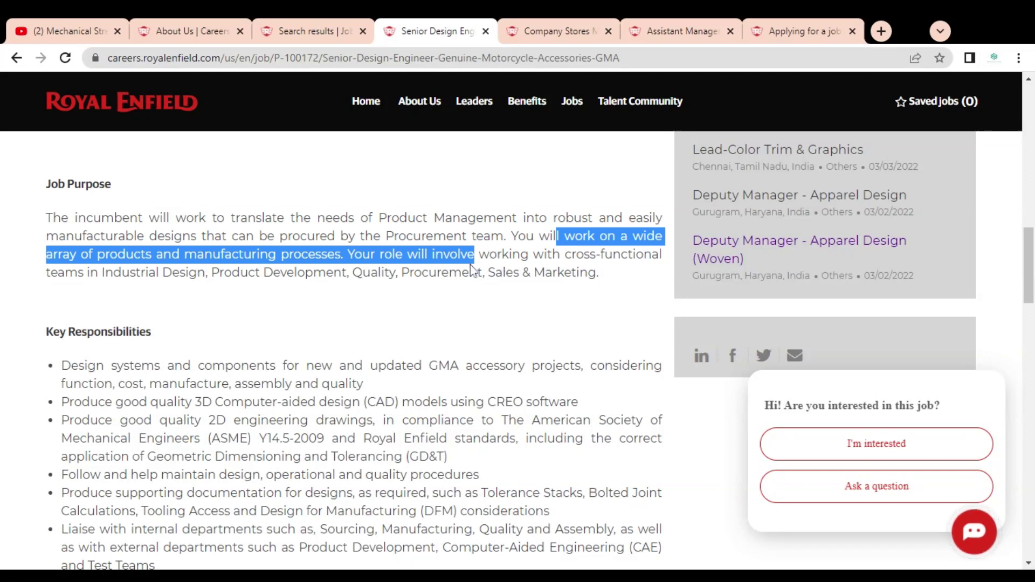
pyautogui.moveTo(470, 265)
pyautogui.mouseDown()
pyautogui.moveTo(541, 262)
pyautogui.moveTo(612, 282)
pyautogui.mouseUp()
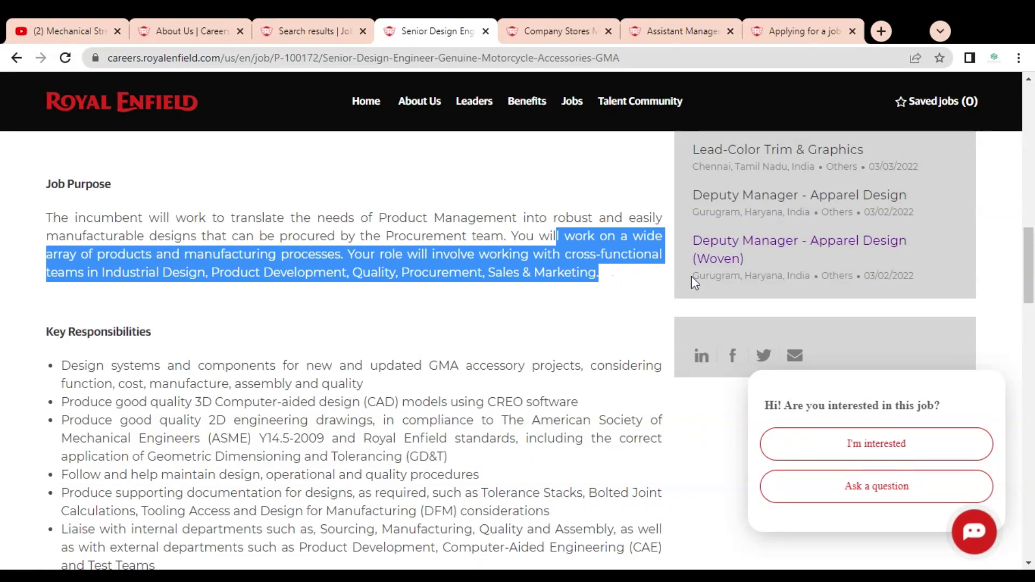
pyautogui.scroll(-2, 1025, 254)
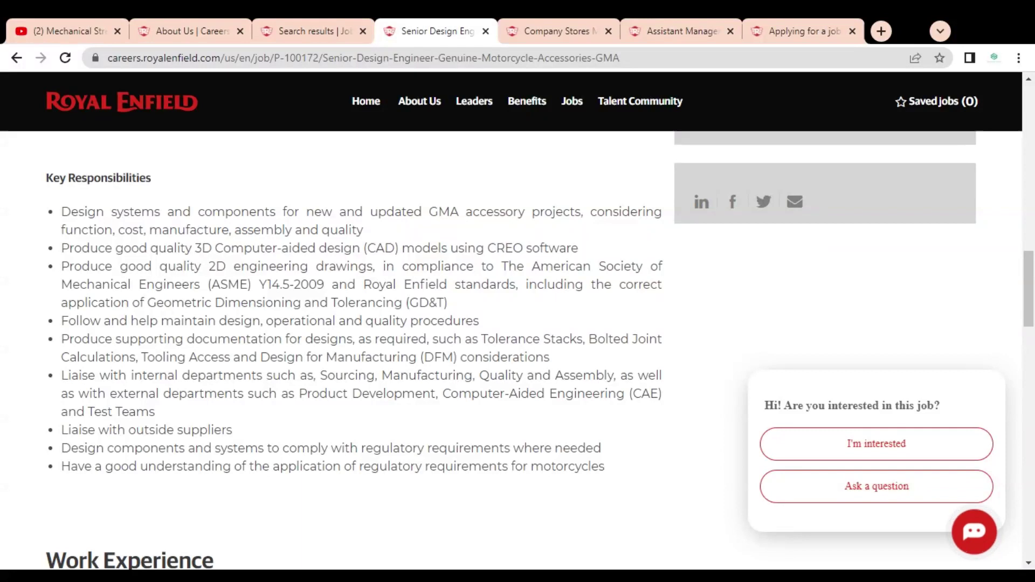
# Highlight each responsibility: 3D CAD models, 2D drawings with GD&T, quality procedures, documentation, suppliers, regulatory compliance
pyautogui.moveTo(62, 210)
pyautogui.mouseDown()
pyautogui.moveTo(214, 212)
pyautogui.moveTo(309, 230)
pyautogui.moveTo(436, 212)
pyautogui.moveTo(394, 234)
pyautogui.mouseUp()
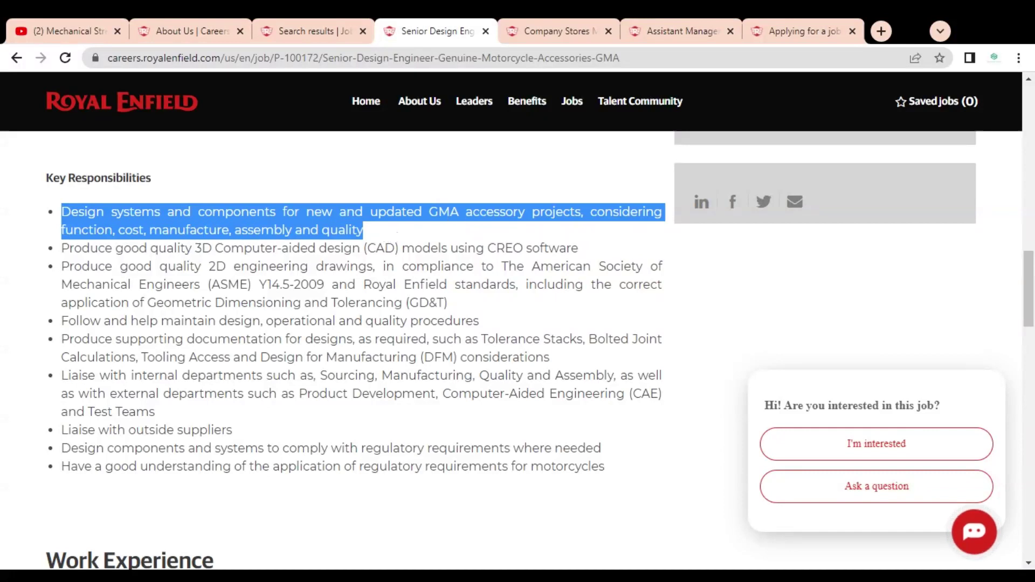
pyautogui.moveTo(122, 247); pyautogui.dragTo(515, 251)
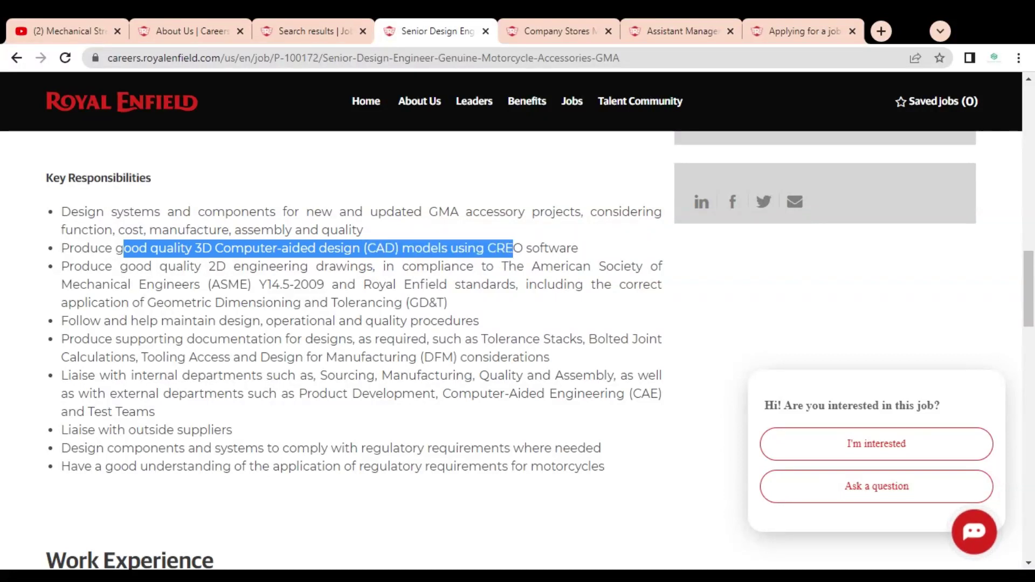
pyautogui.moveTo(120, 267)
pyautogui.mouseDown()
pyautogui.moveTo(356, 285)
pyautogui.moveTo(405, 266)
pyautogui.moveTo(509, 285)
pyautogui.moveTo(259, 284)
pyautogui.mouseUp()
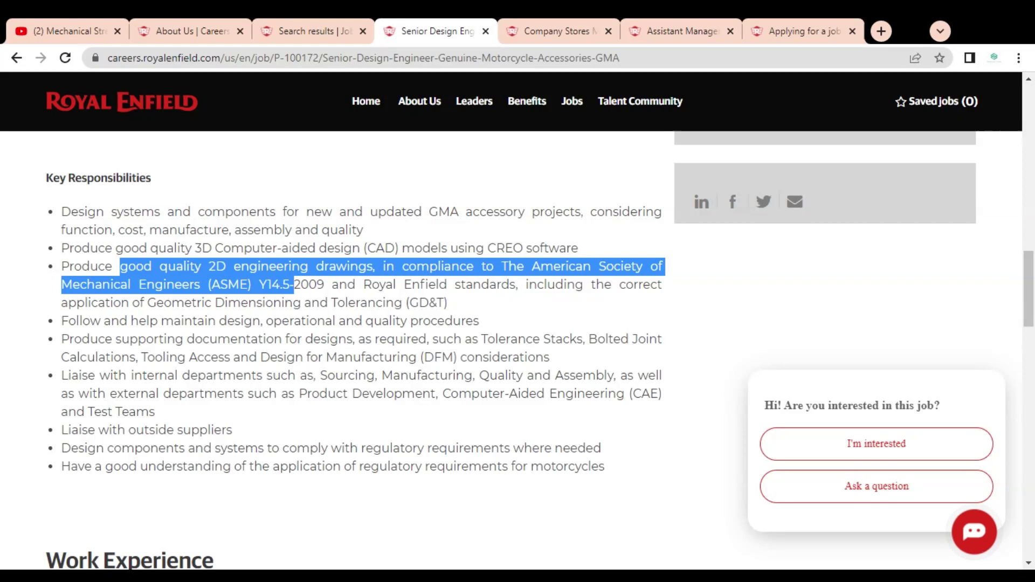
pyautogui.click(401, 301)
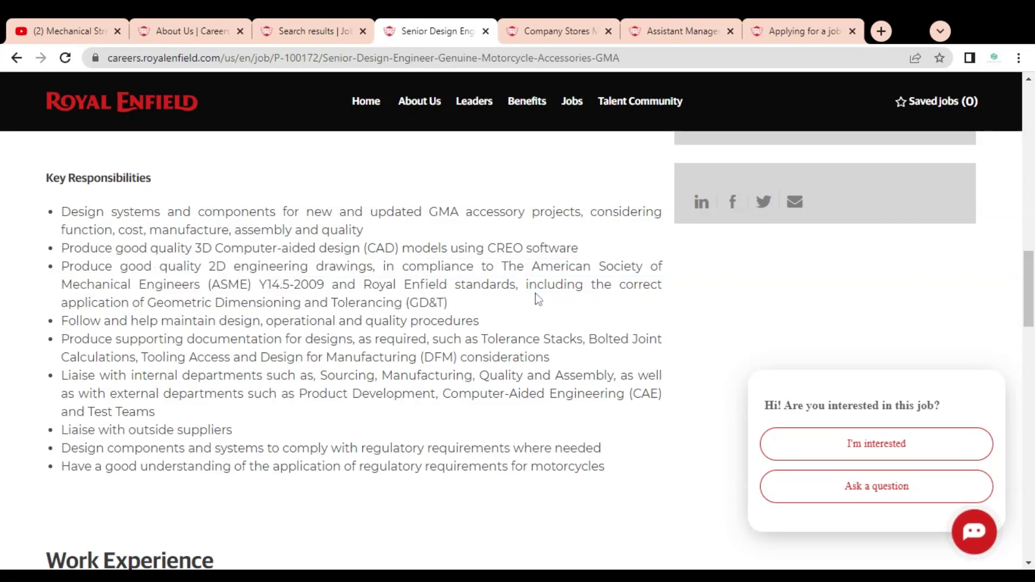
pyautogui.moveTo(564, 284); pyautogui.dragTo(471, 309)
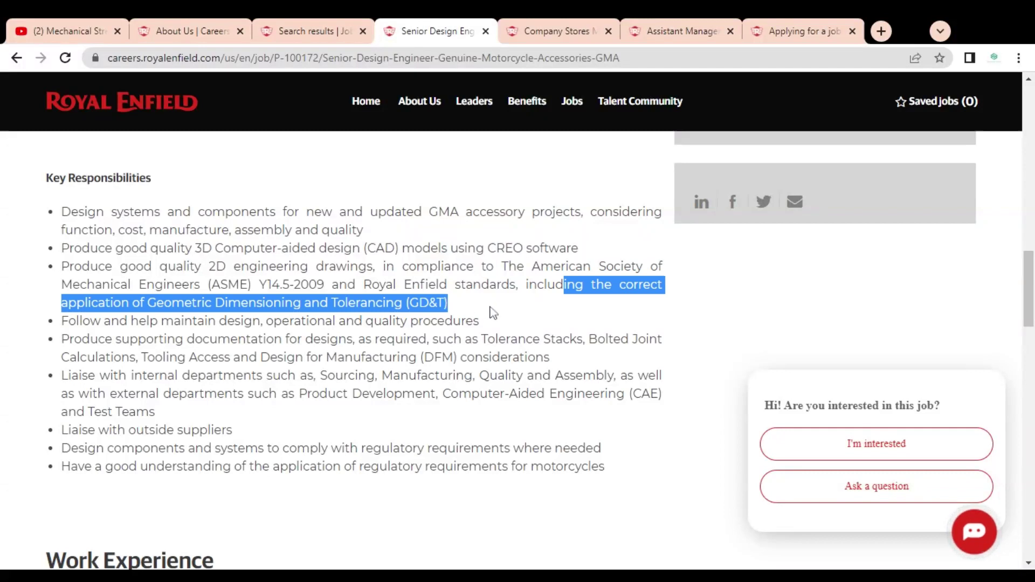
pyautogui.moveTo(83, 320)
pyautogui.mouseDown()
pyautogui.moveTo(308, 321)
pyautogui.moveTo(369, 333)
pyautogui.mouseUp()
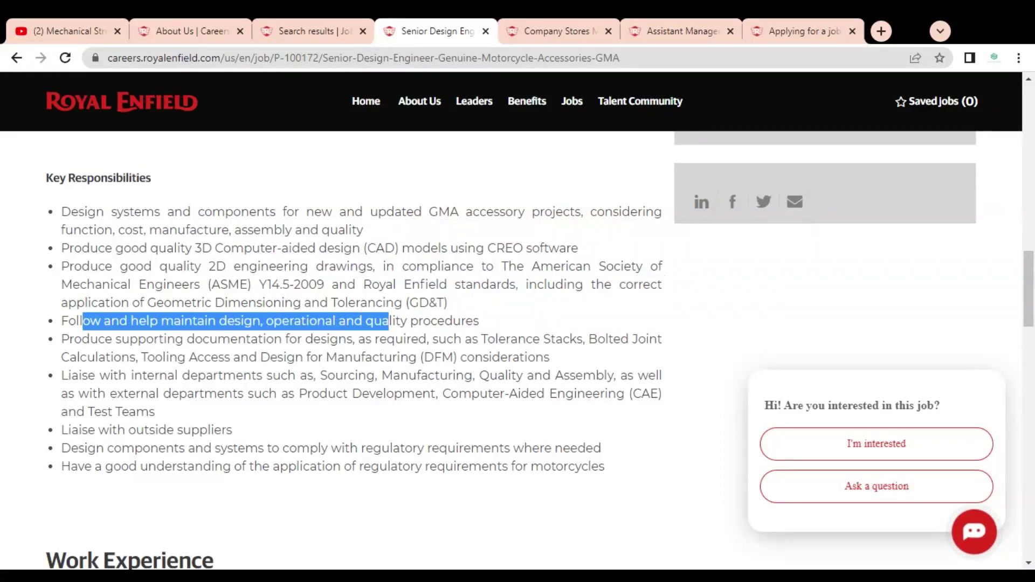
pyautogui.moveTo(137, 339)
pyautogui.mouseDown()
pyautogui.moveTo(331, 339)
pyautogui.moveTo(389, 351)
pyautogui.moveTo(505, 338)
pyautogui.moveTo(367, 357)
pyautogui.moveTo(459, 370)
pyautogui.mouseUp()
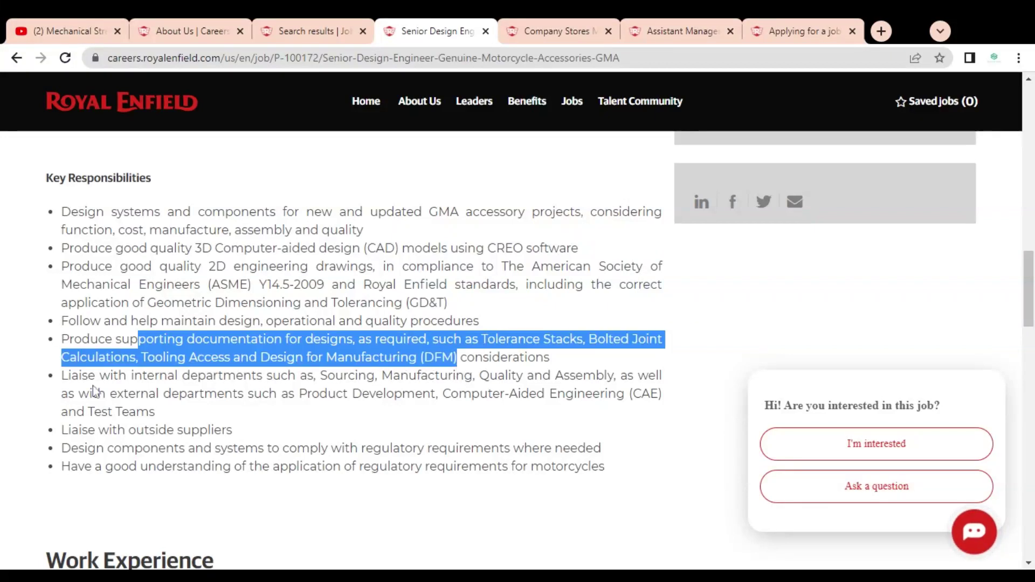
pyautogui.moveTo(79, 429); pyautogui.dragTo(245, 432)
pyautogui.moveTo(113, 448); pyautogui.dragTo(513, 448)
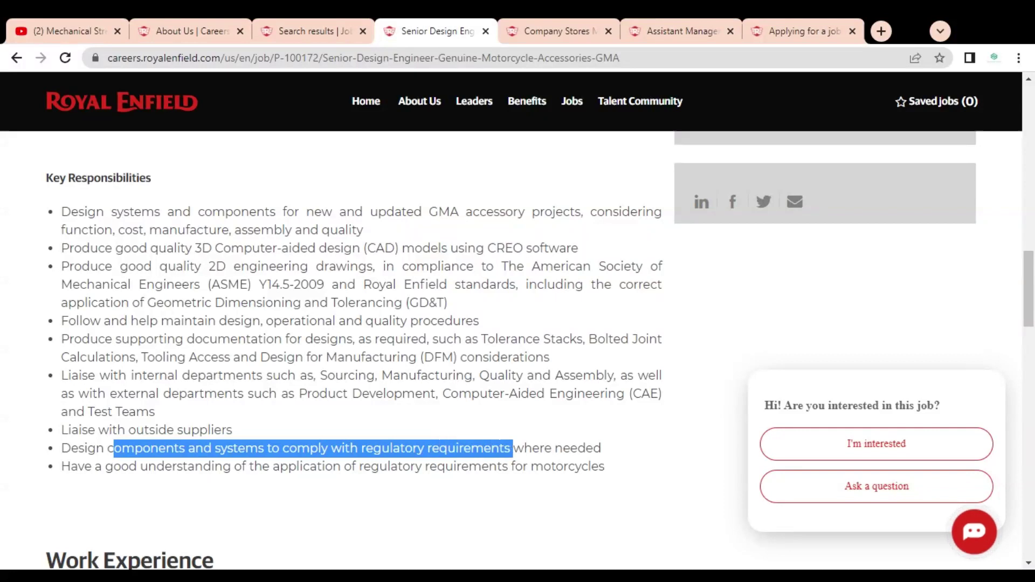
pyautogui.scroll(-2, 275, 402)
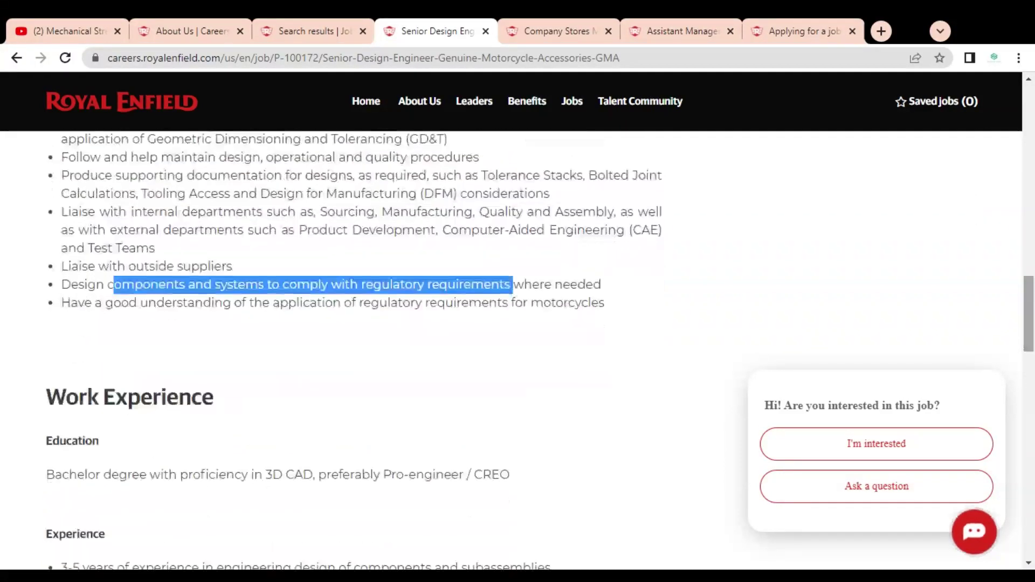
pyautogui.moveTo(215, 313); pyautogui.dragTo(650, 318)
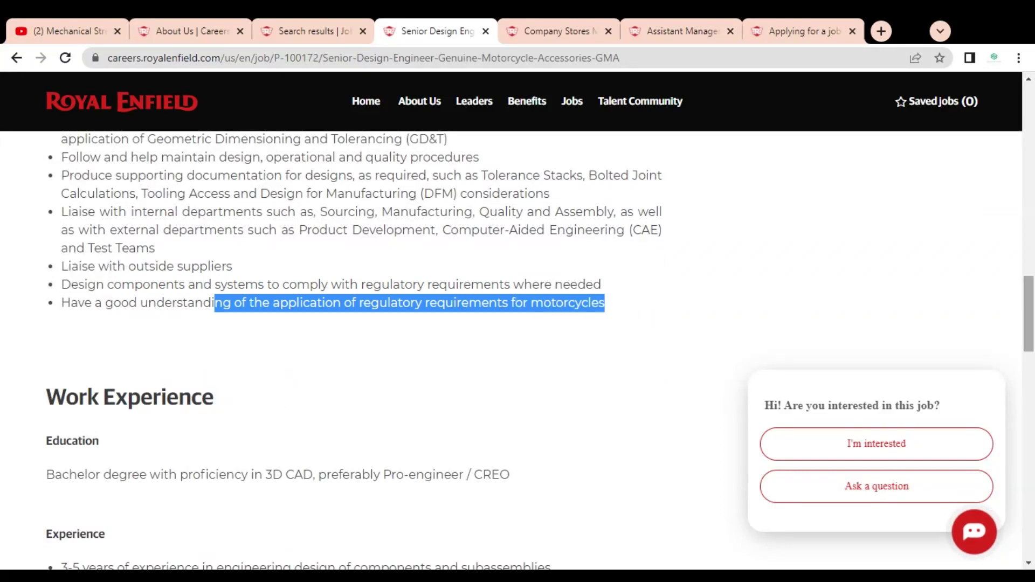
pyautogui.scroll(-1, 649, 319)
pyautogui.scroll(-1, 691, 337)
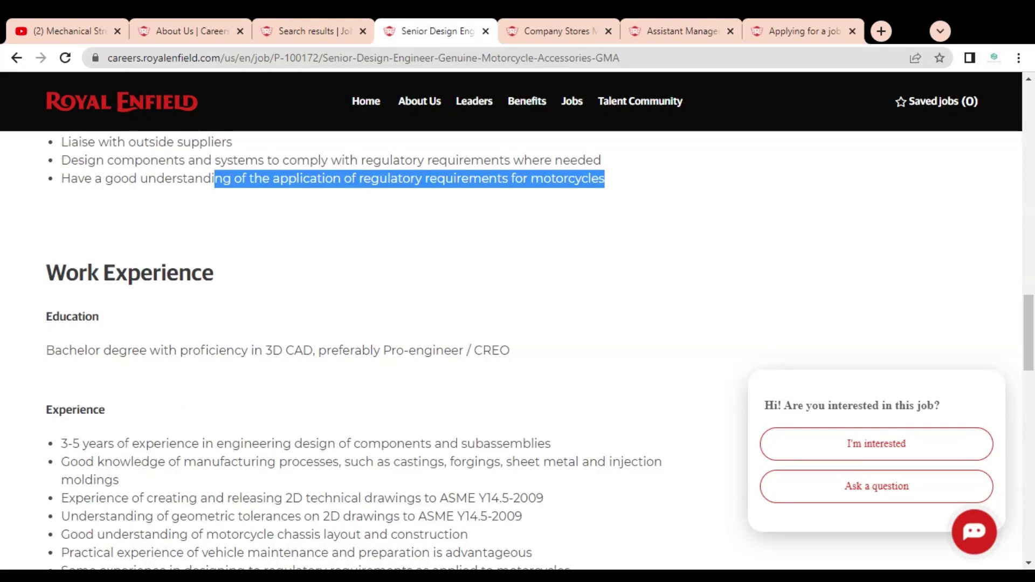
pyautogui.moveTo(69, 351)
pyautogui.mouseDown()
pyautogui.moveTo(243, 351)
pyautogui.moveTo(322, 370)
pyautogui.mouseUp()
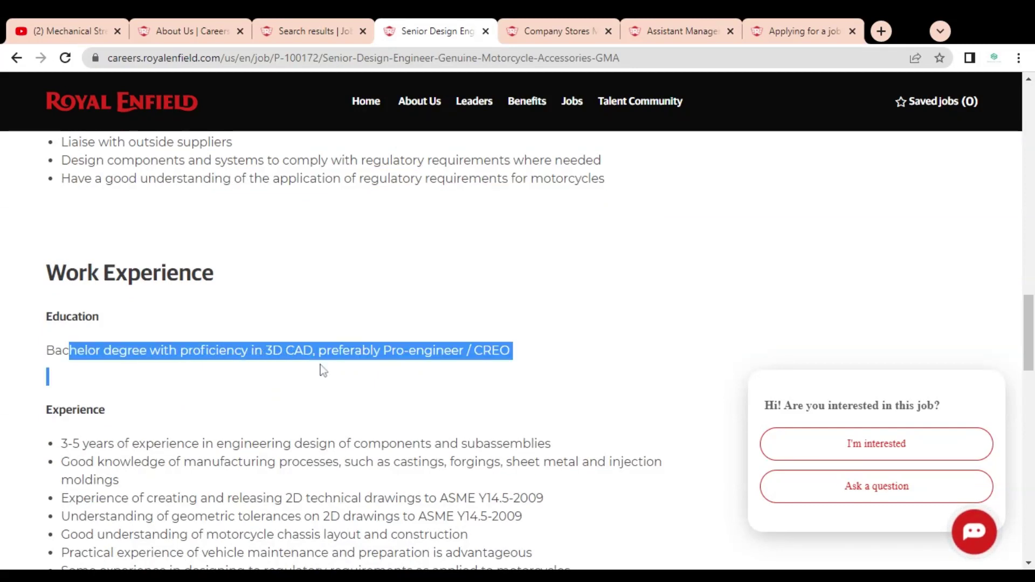
pyautogui.moveTo(259, 373); pyautogui.dragTo(451, 351)
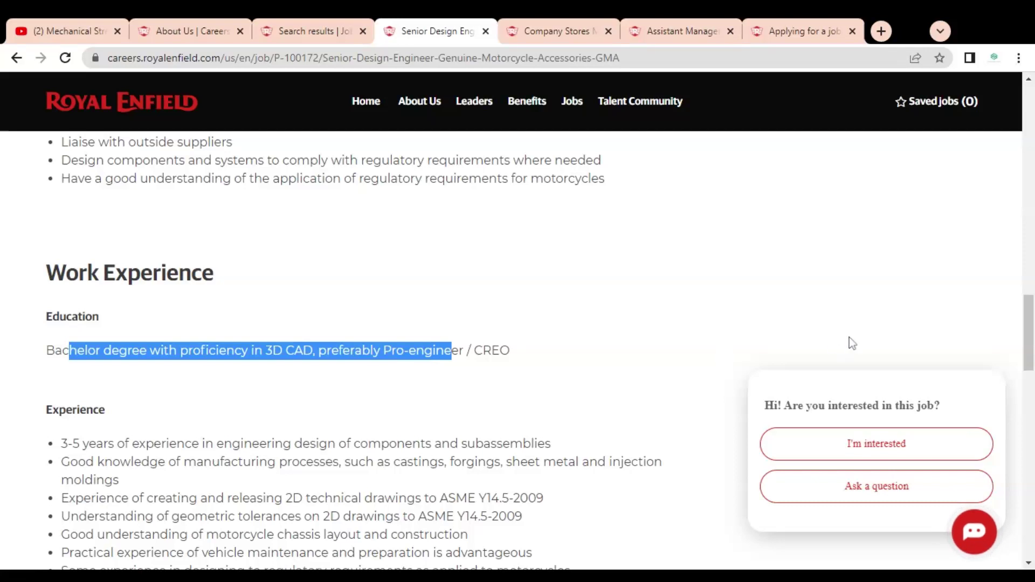
pyautogui.moveTo(1027, 334); pyautogui.dragTo(1028, 366)
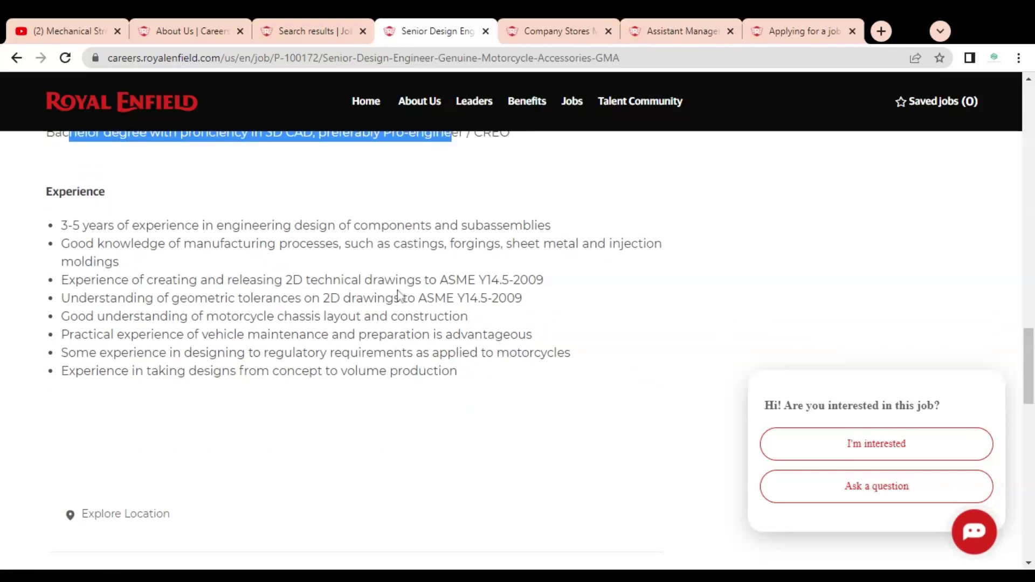
pyautogui.moveTo(145, 225)
pyautogui.mouseDown()
pyautogui.moveTo(260, 226)
pyautogui.moveTo(355, 243)
pyautogui.moveTo(474, 225)
pyautogui.moveTo(445, 243)
pyautogui.moveTo(517, 243)
pyautogui.mouseUp()
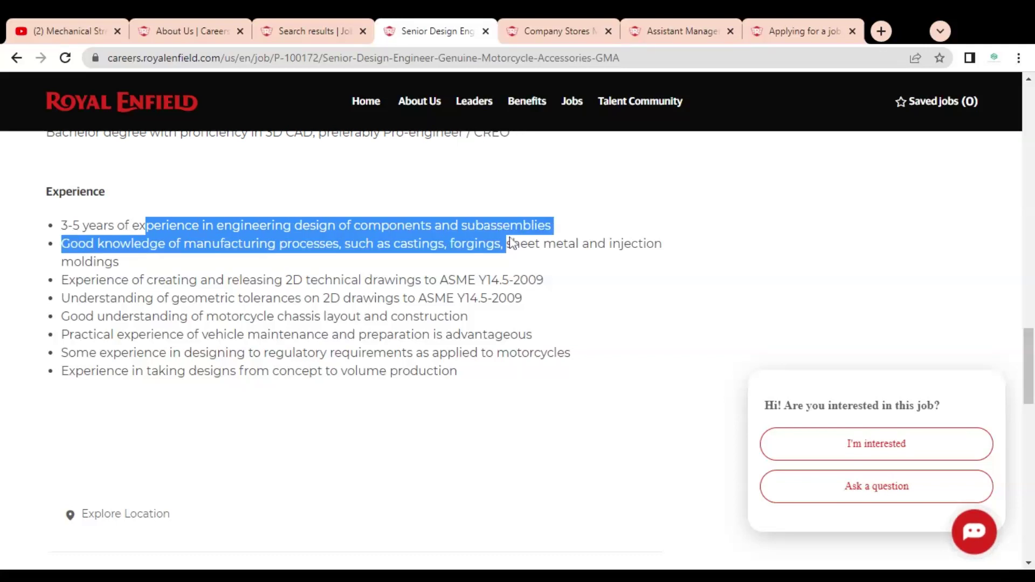
pyautogui.click(205, 249)
pyautogui.moveTo(141, 244); pyautogui.dragTo(495, 244)
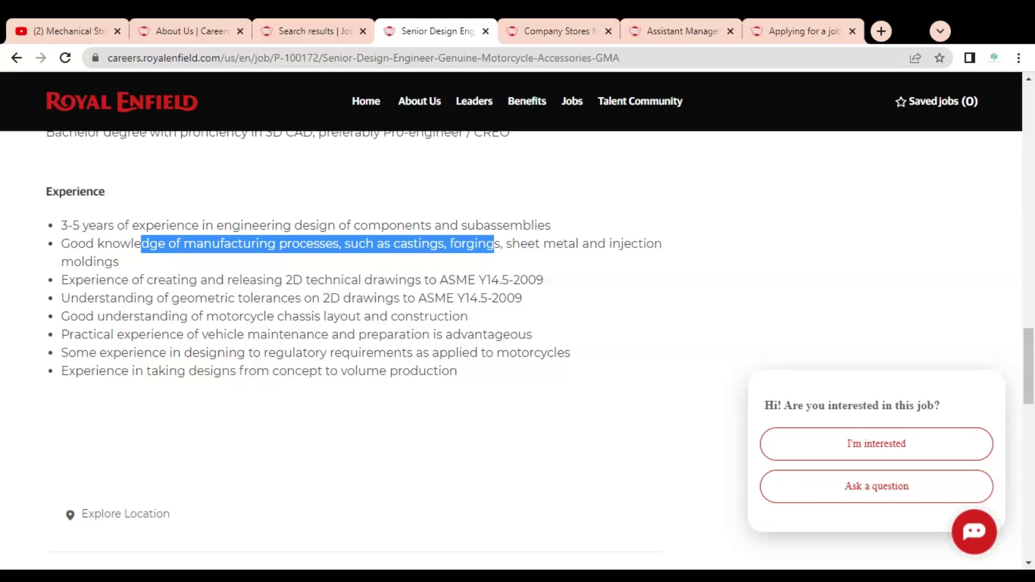
pyautogui.moveTo(137, 277); pyautogui.dragTo(479, 280)
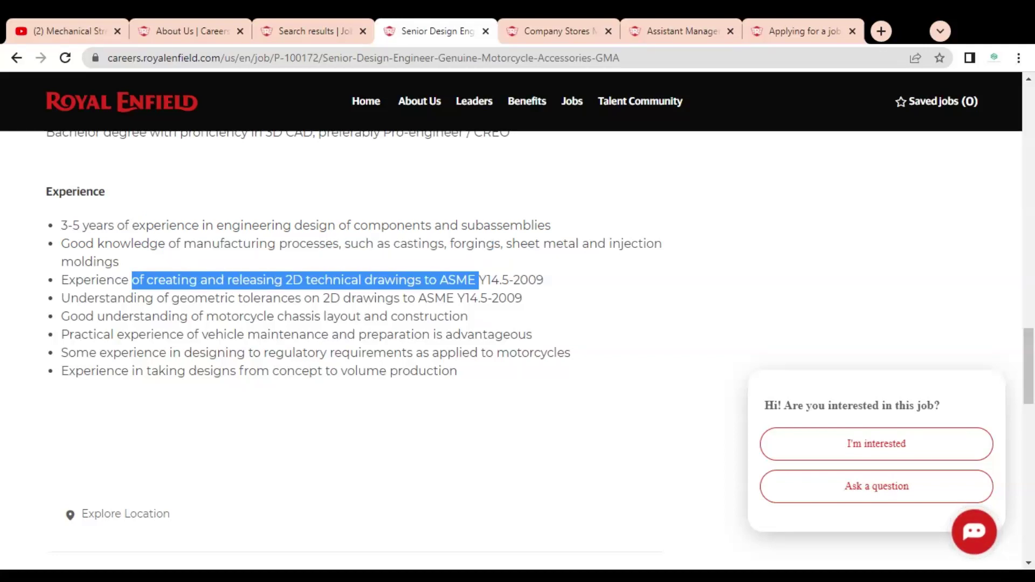
pyautogui.click(479, 280)
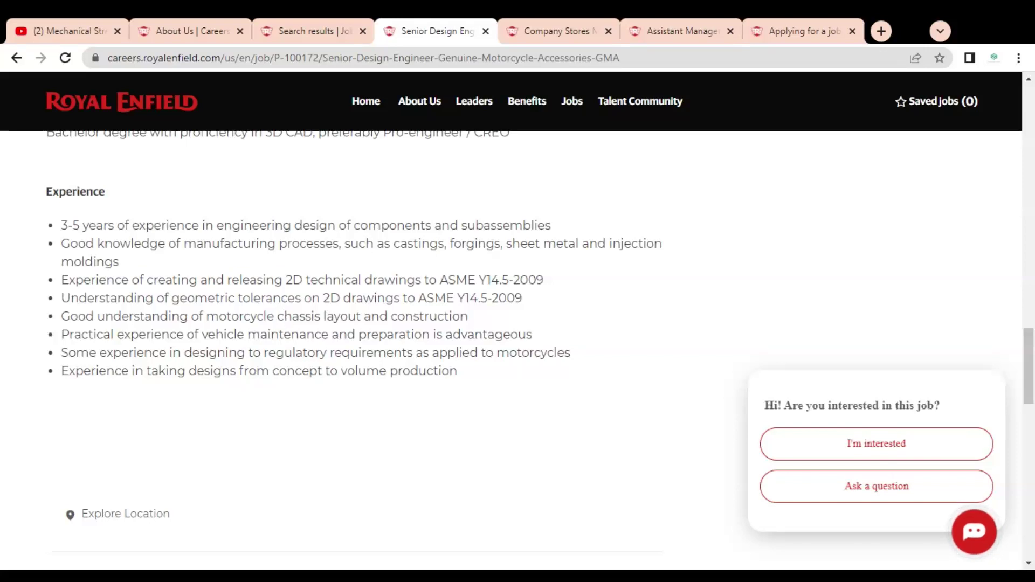
pyautogui.moveTo(311, 316); pyautogui.dragTo(429, 317)
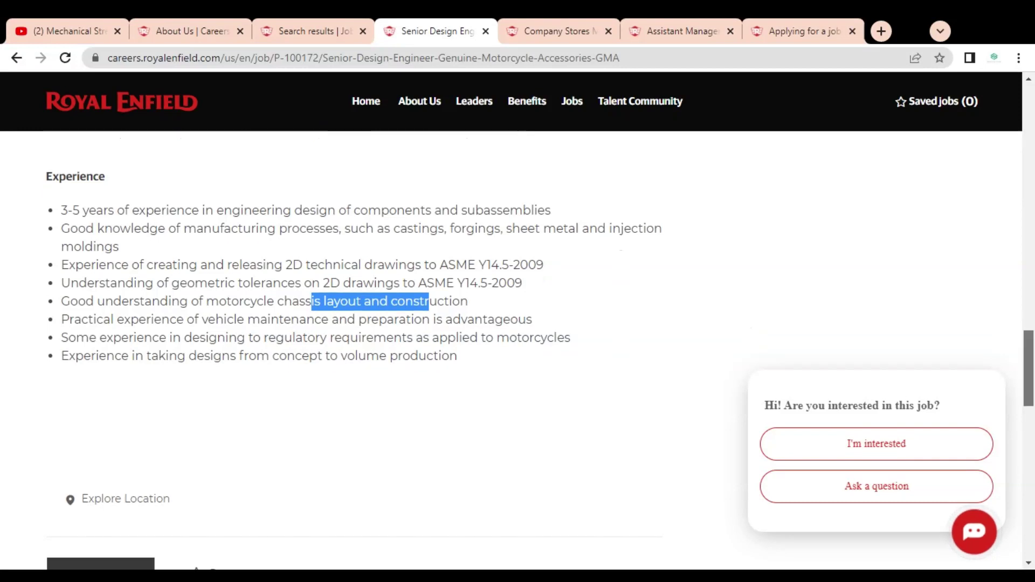
pyautogui.scroll(-2, 742, 325)
pyautogui.scroll(-1, 742, 325)
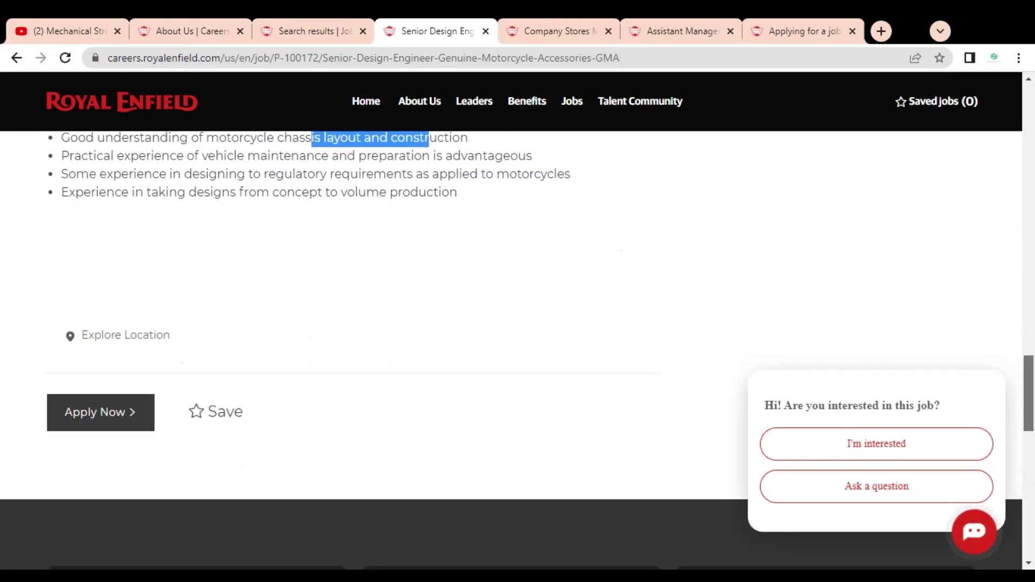
pyautogui.moveTo(1031, 425); pyautogui.dragTo(1032, 278)
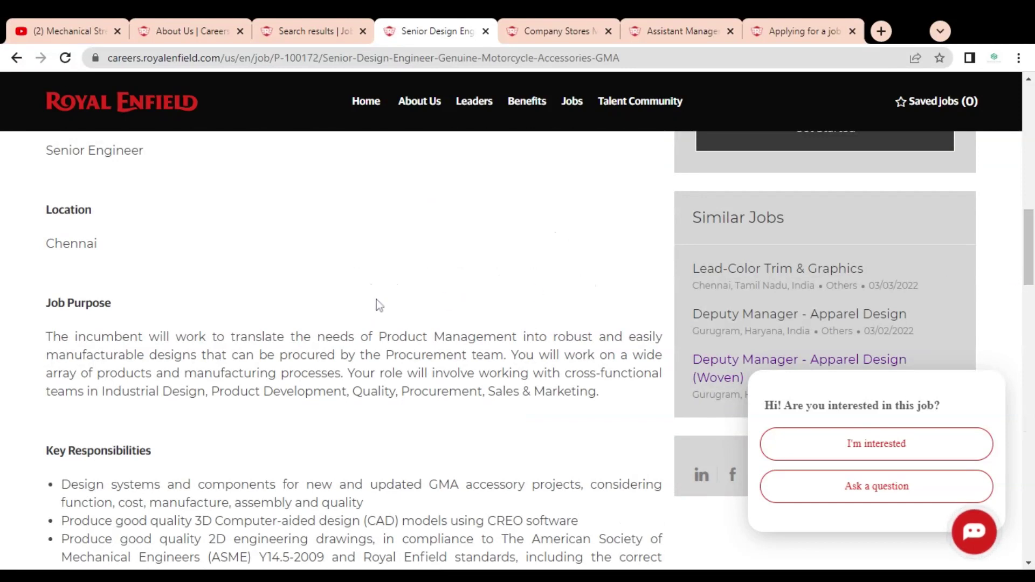
# On the Company Stores Manager posting, highlight its Job Purpose text through the booking targets phrase
pyautogui.click(558, 30)
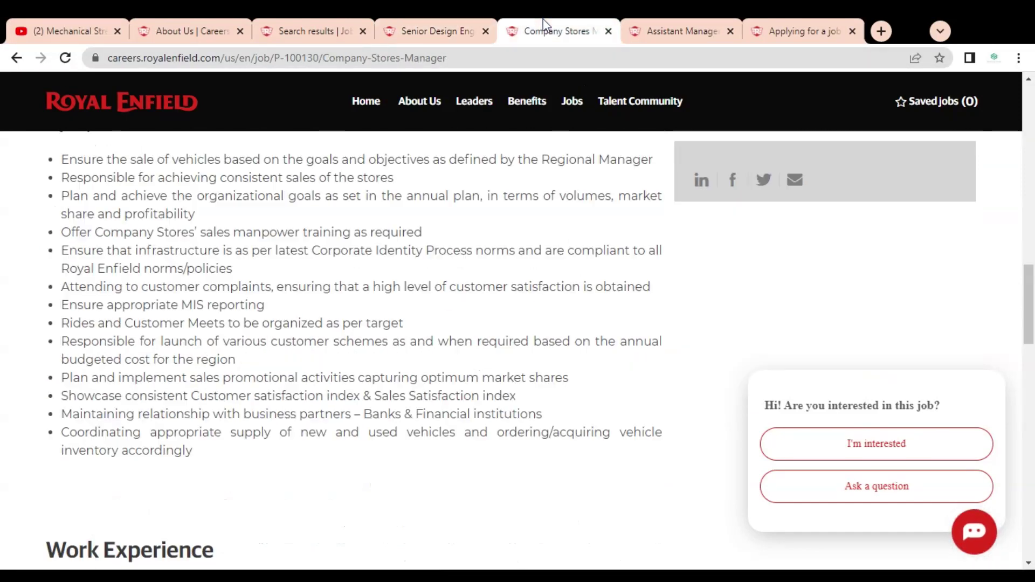
pyautogui.scroll(4, 517, 324)
pyautogui.scroll(5, 518, 324)
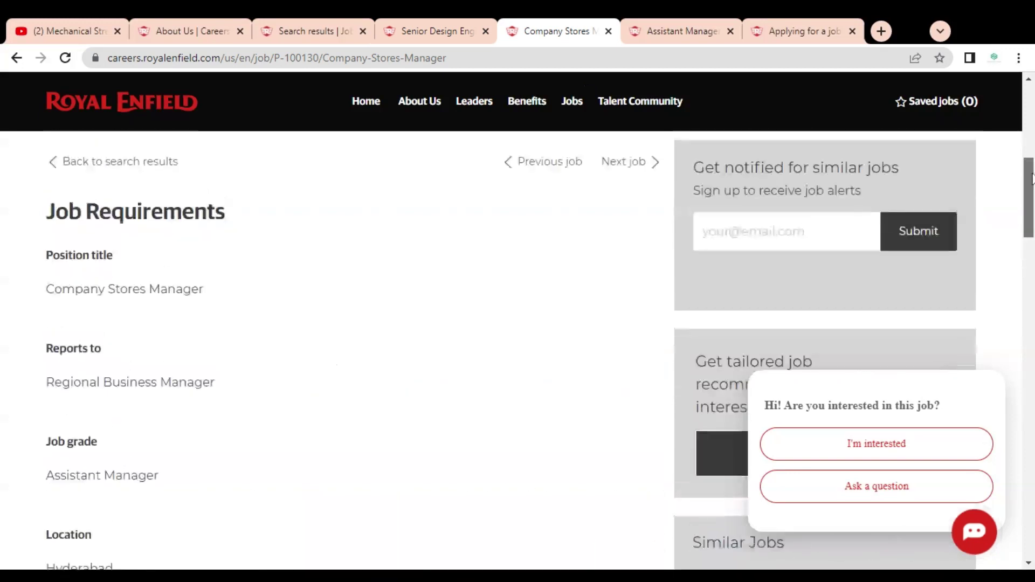
pyautogui.scroll(2, 517, 323)
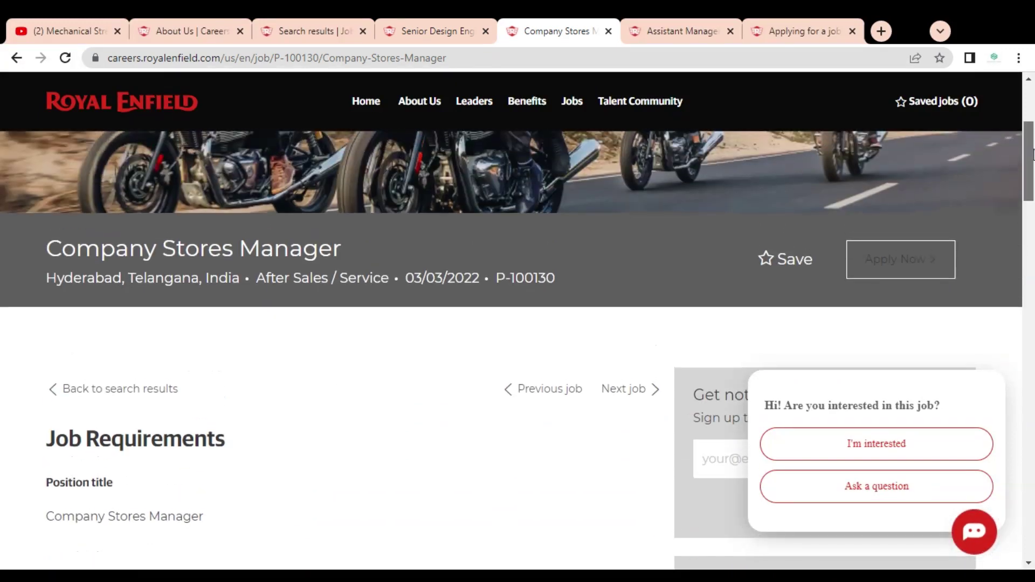
pyautogui.scroll(-1, 517, 324)
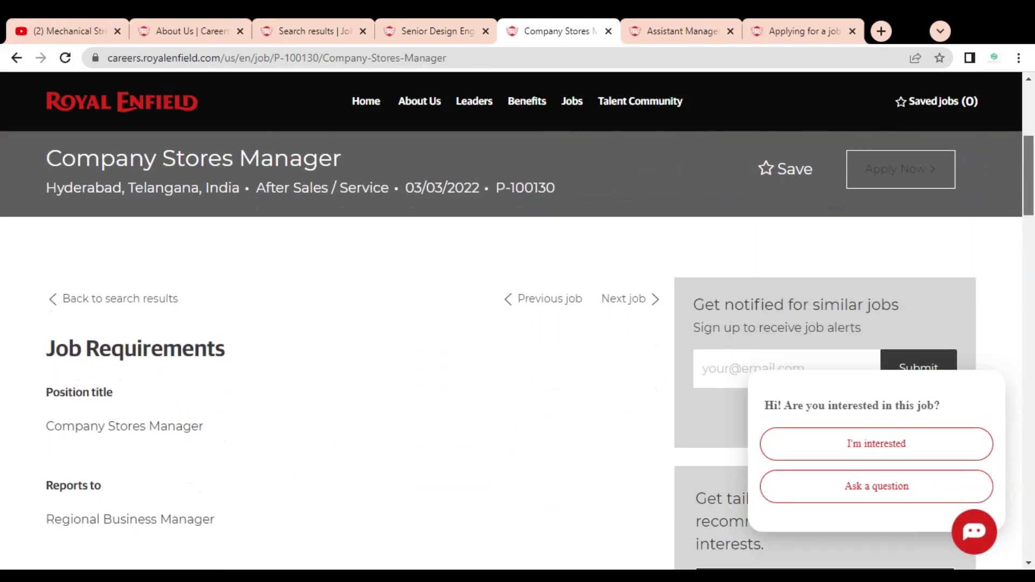
pyautogui.scroll(-1, 518, 346)
pyautogui.scroll(-1, 517, 346)
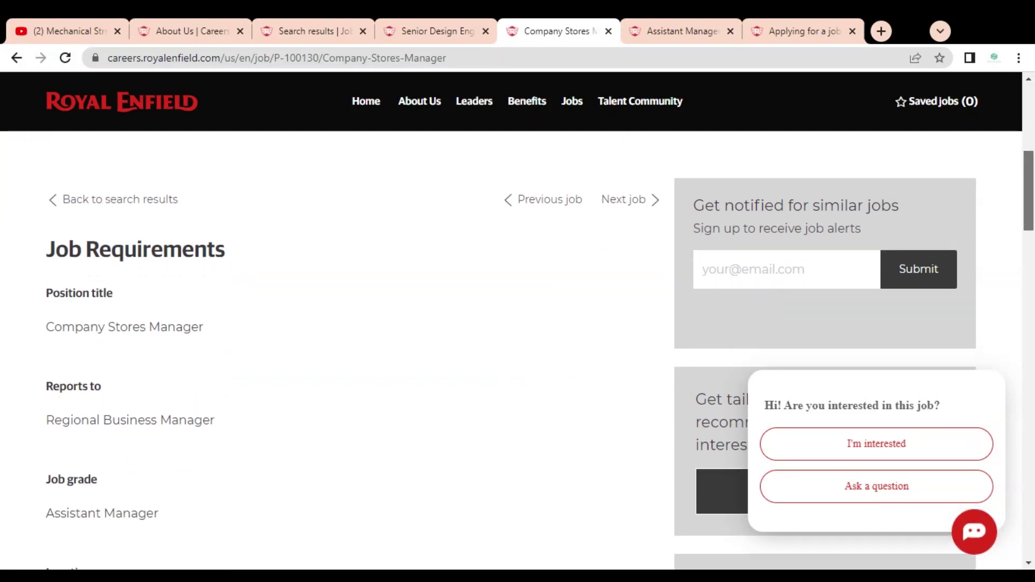
pyautogui.scroll(-1, 518, 346)
pyautogui.scroll(-1, 518, 346)
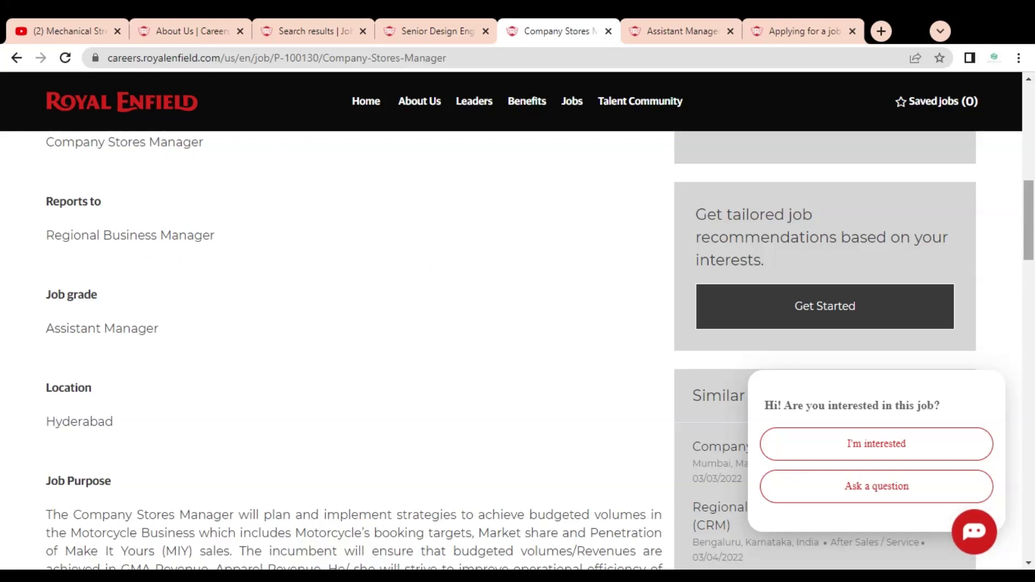
pyautogui.scroll(-1, 431, 266)
pyautogui.scroll(-2, 431, 265)
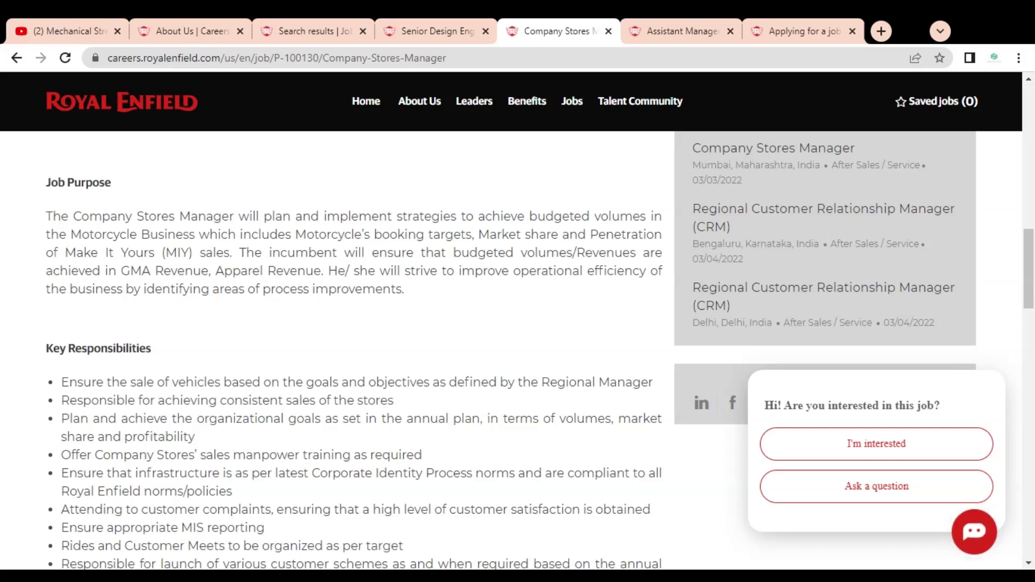
pyautogui.moveTo(411, 217)
pyautogui.mouseDown()
pyautogui.moveTo(624, 229)
pyautogui.moveTo(547, 235)
pyautogui.mouseUp()
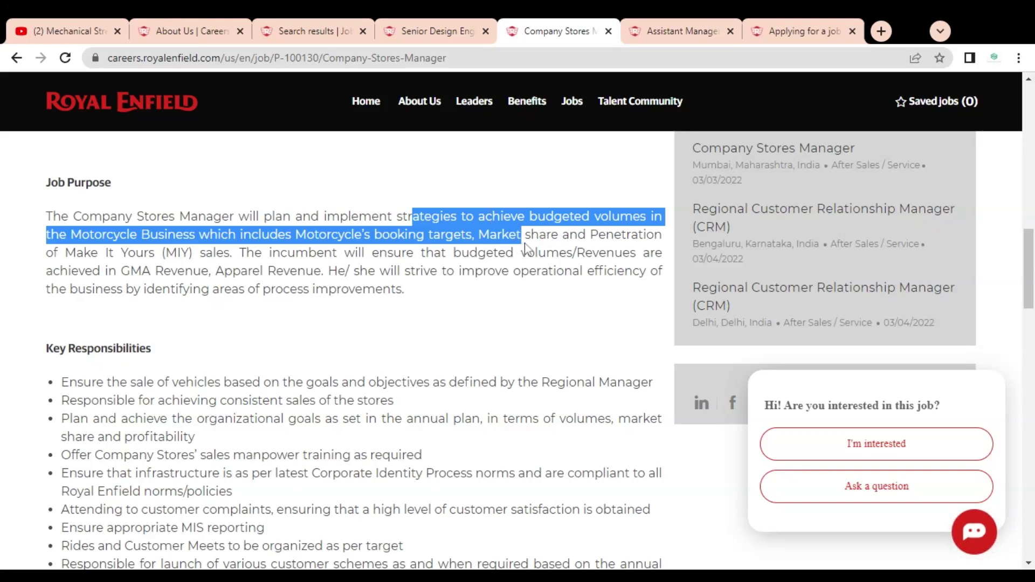
pyautogui.moveTo(525, 244)
pyautogui.mouseDown()
pyautogui.moveTo(606, 236)
pyautogui.moveTo(384, 268)
pyautogui.moveTo(471, 270)
pyautogui.moveTo(491, 252)
pyautogui.moveTo(586, 252)
pyautogui.moveTo(474, 272)
pyautogui.moveTo(388, 272)
pyautogui.moveTo(421, 289)
pyautogui.moveTo(573, 272)
pyautogui.moveTo(615, 280)
pyautogui.moveTo(452, 305)
pyautogui.mouseUp()
pyautogui.click(452, 282)
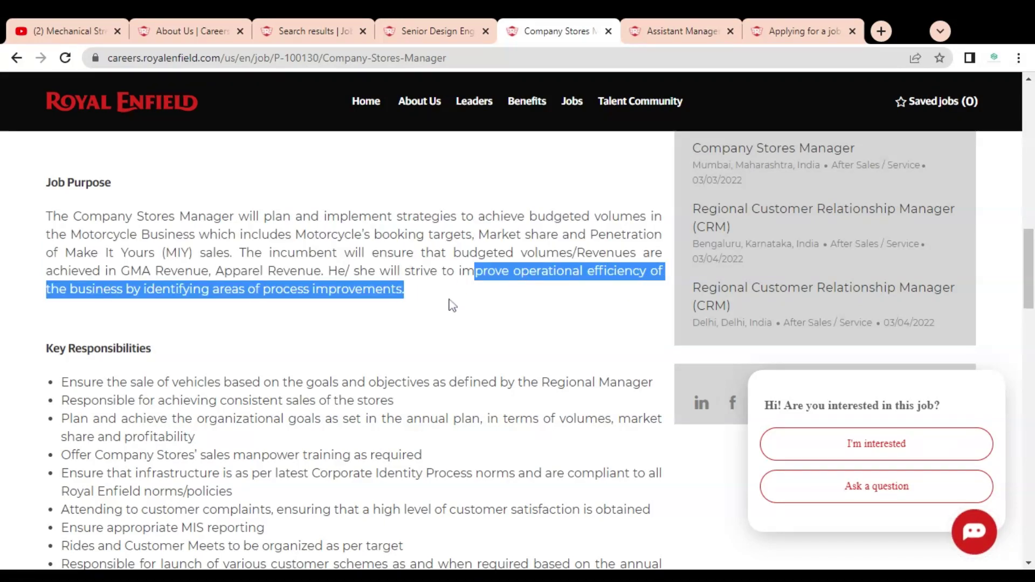
pyautogui.scroll(-3, 960, 260)
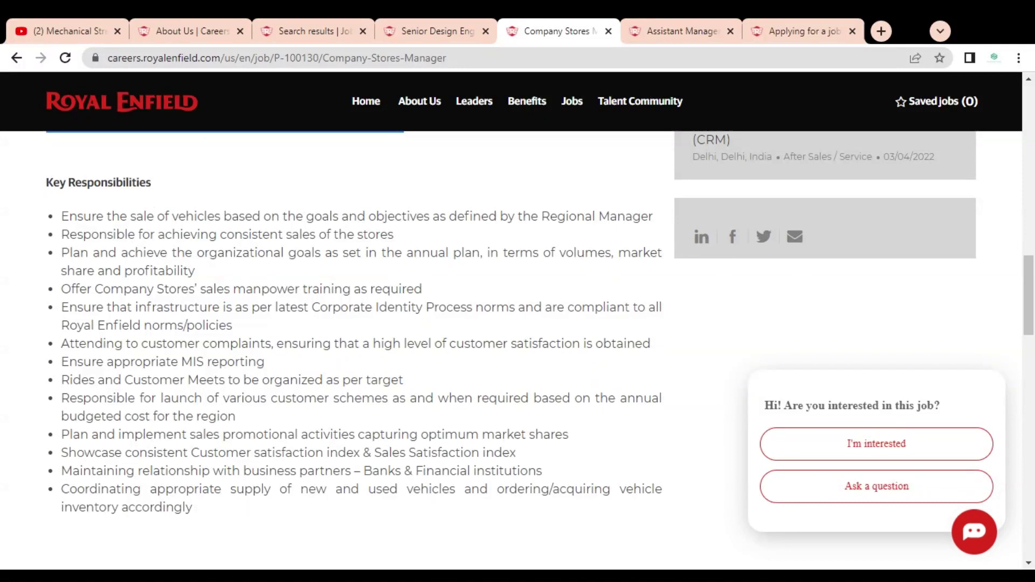
# Highlight the store sales, organizational goals, manpower training, infrastructure norms and customer complaints responsibilities
pyautogui.moveTo(77, 216)
pyautogui.mouseDown()
pyautogui.moveTo(357, 216)
pyautogui.moveTo(260, 215)
pyautogui.moveTo(506, 238)
pyautogui.mouseUp()
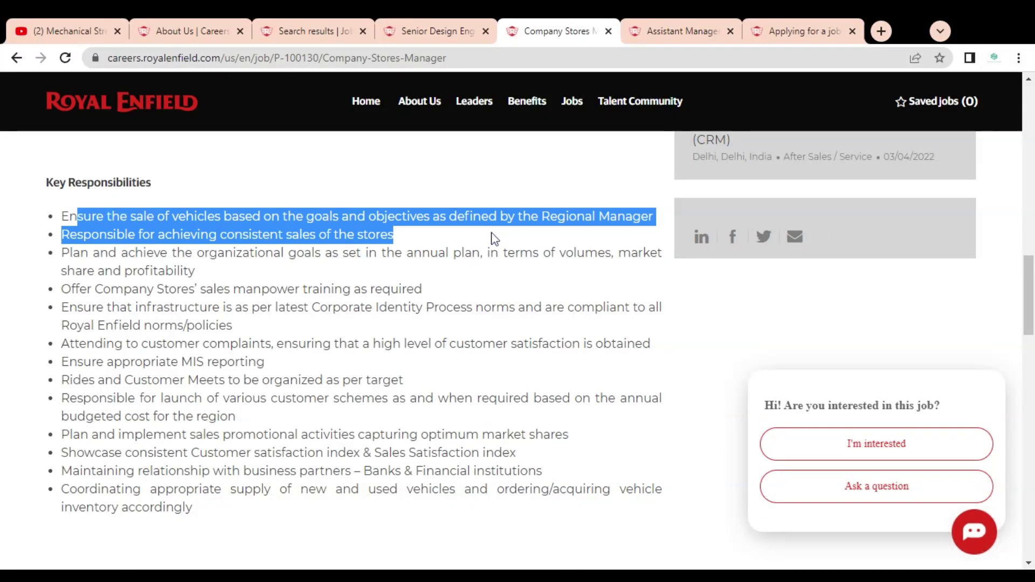
pyautogui.moveTo(138, 234); pyautogui.dragTo(381, 234)
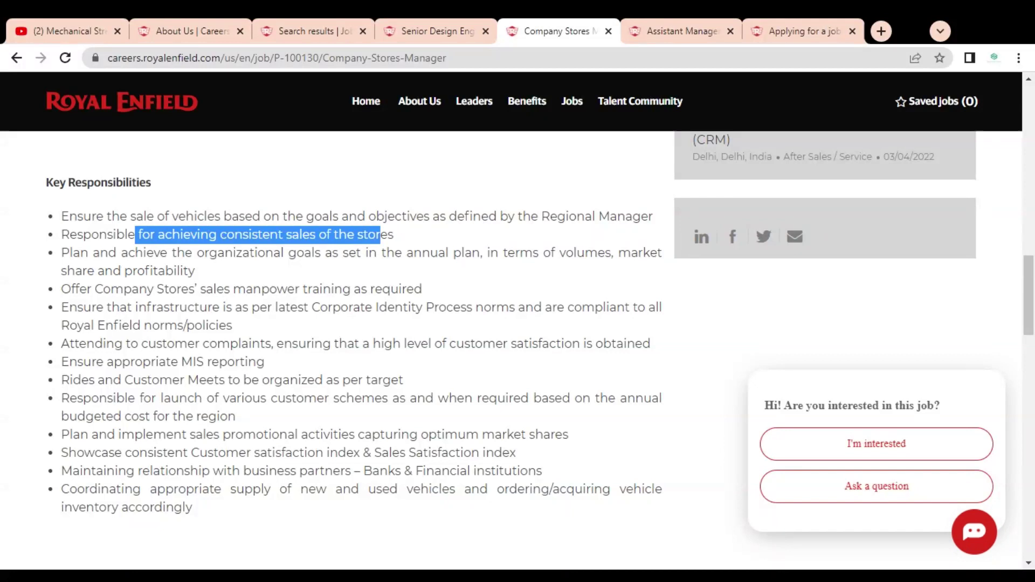
pyautogui.moveTo(91, 252)
pyautogui.mouseDown()
pyautogui.moveTo(178, 255)
pyautogui.moveTo(198, 272)
pyautogui.moveTo(228, 273)
pyautogui.mouseUp()
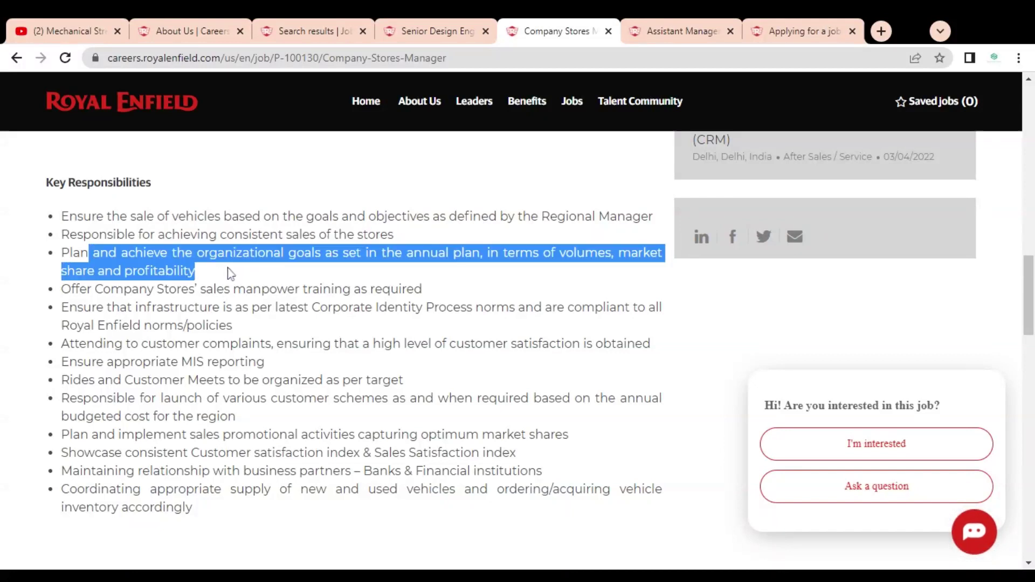
pyautogui.moveTo(131, 288); pyautogui.dragTo(406, 289)
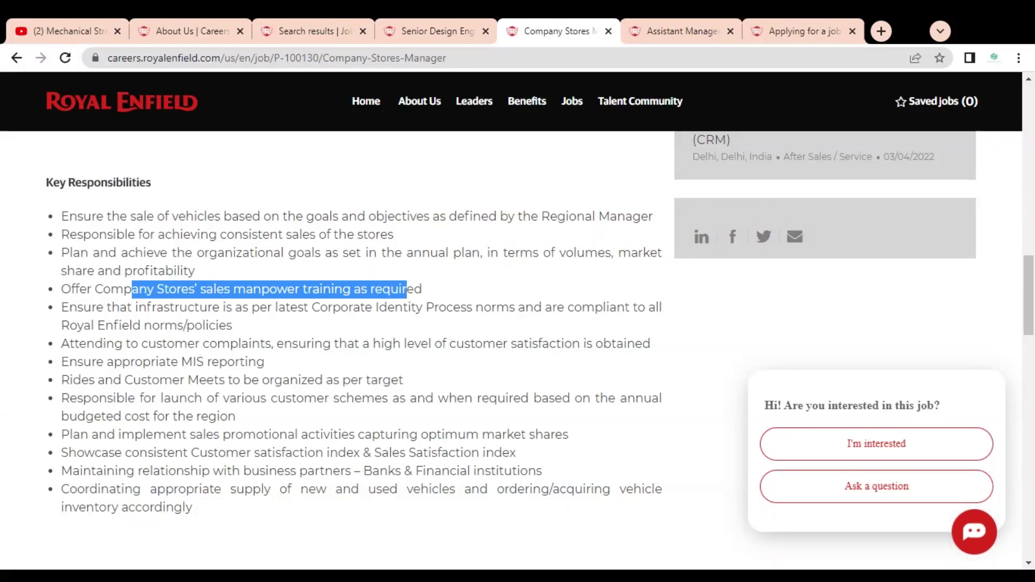
pyautogui.moveTo(110, 308)
pyautogui.mouseDown()
pyautogui.moveTo(250, 307)
pyautogui.moveTo(236, 325)
pyautogui.mouseUp()
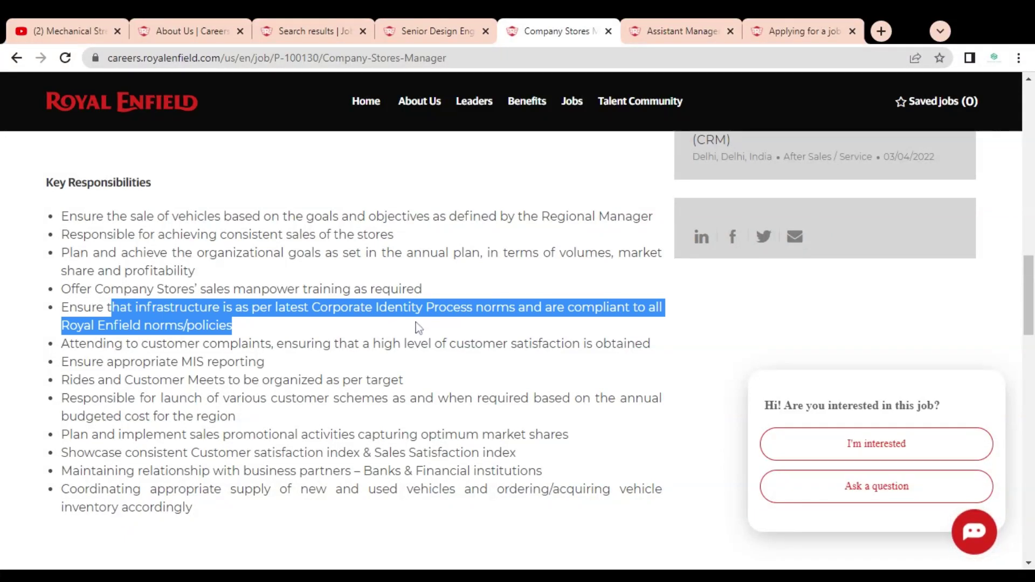
pyautogui.moveTo(142, 342)
pyautogui.mouseDown()
pyautogui.moveTo(298, 359)
pyautogui.moveTo(359, 343)
pyautogui.moveTo(322, 360)
pyautogui.mouseUp()
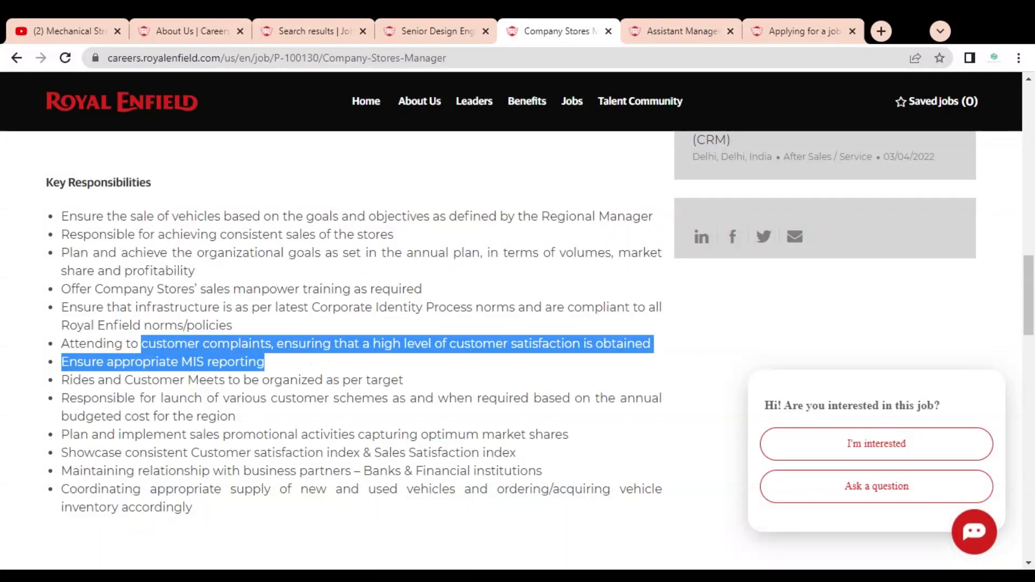
pyautogui.click(314, 362)
# Highlight the MIS reporting, customer meets, scheme launch, promotions and business partner responsibilities
pyautogui.moveTo(129, 362); pyautogui.dragTo(267, 362)
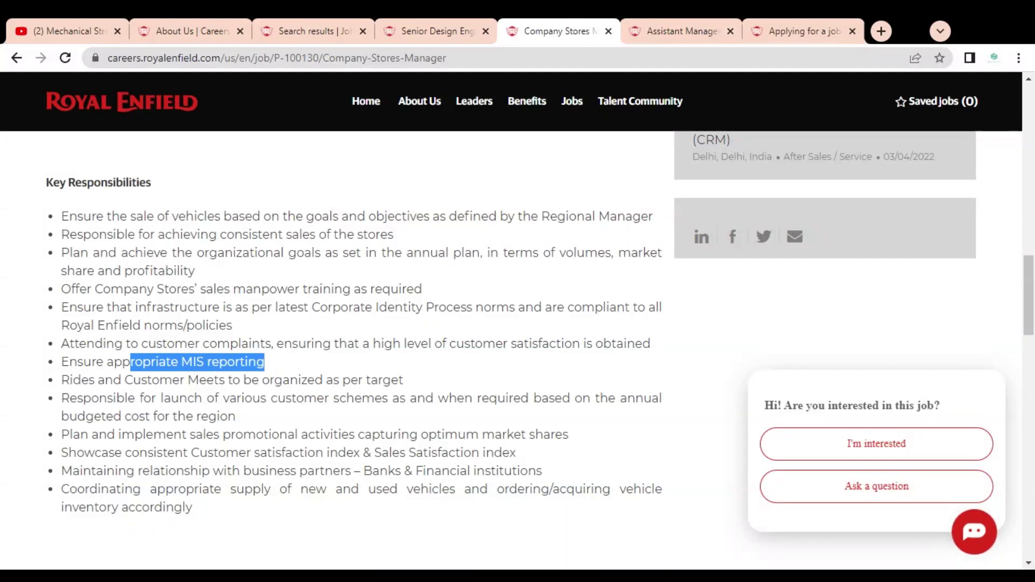
pyautogui.moveTo(103, 379)
pyautogui.mouseDown()
pyautogui.moveTo(334, 380)
pyautogui.moveTo(419, 391)
pyautogui.mouseUp()
pyautogui.click(126, 398)
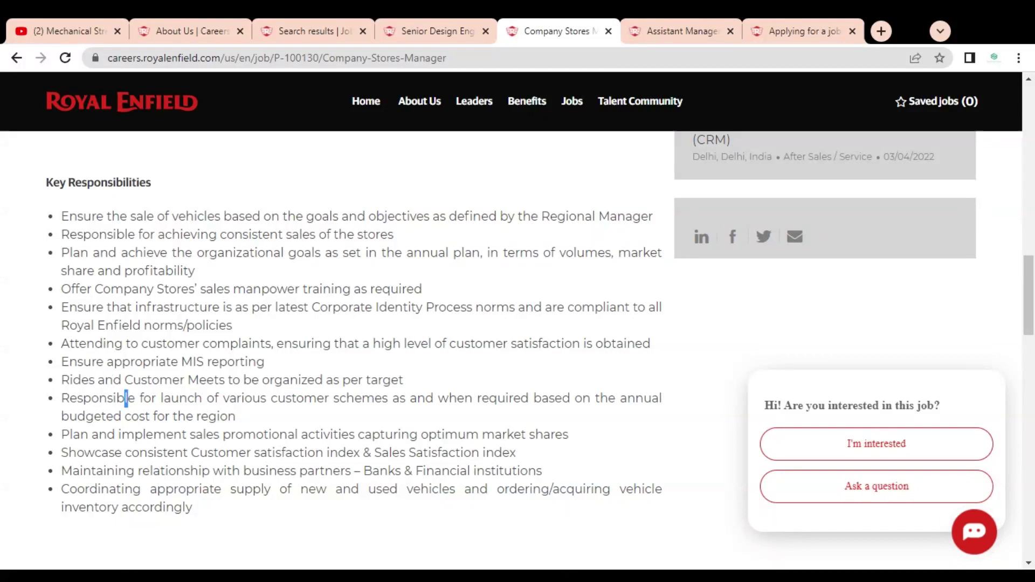
pyautogui.moveTo(127, 398); pyautogui.dragTo(374, 416)
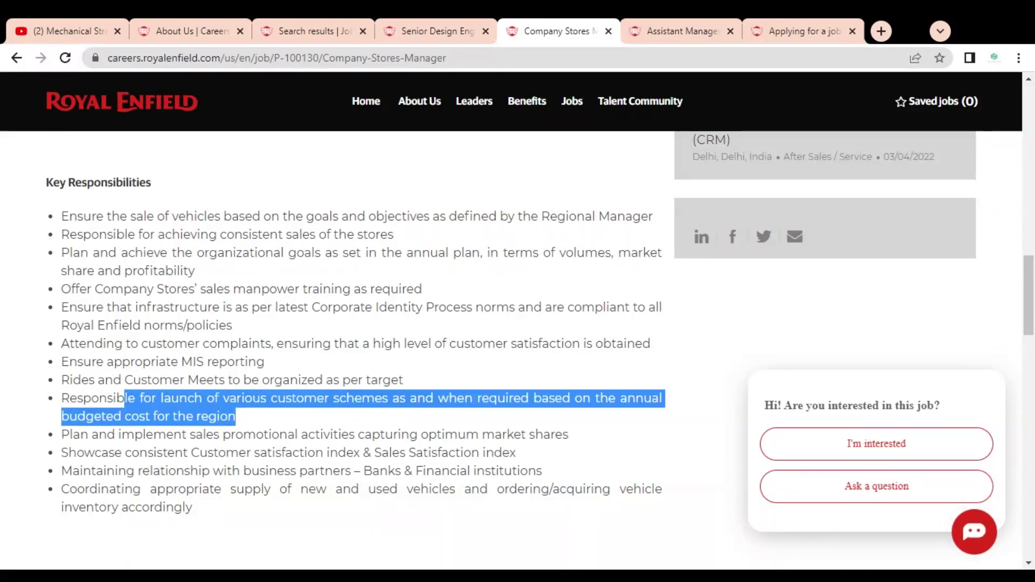
pyautogui.moveTo(81, 435)
pyautogui.mouseDown()
pyautogui.moveTo(349, 435)
pyautogui.moveTo(479, 453)
pyautogui.mouseUp()
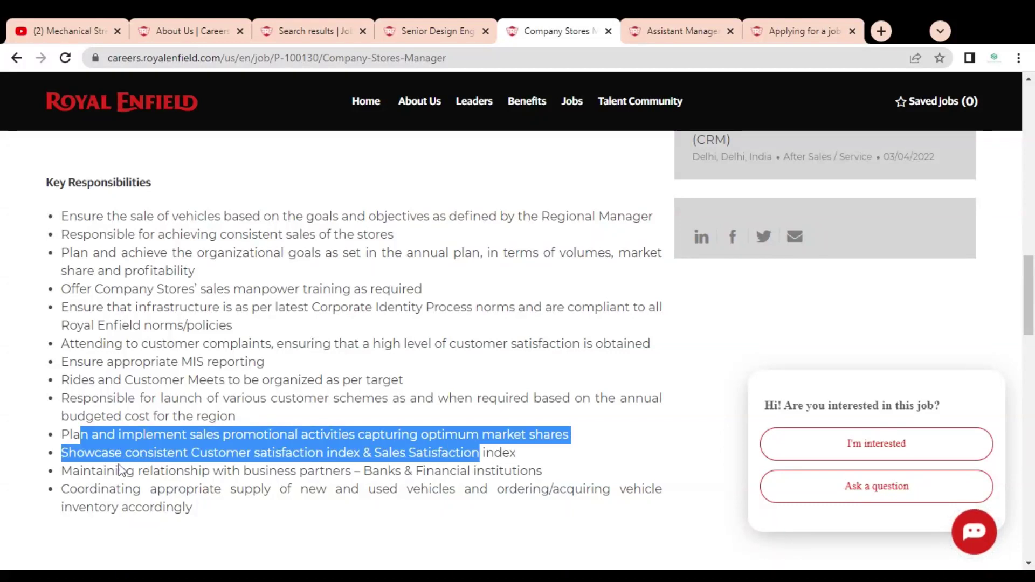
pyautogui.moveTo(105, 470)
pyautogui.mouseDown()
pyautogui.moveTo(400, 490)
pyautogui.moveTo(450, 471)
pyautogui.mouseUp()
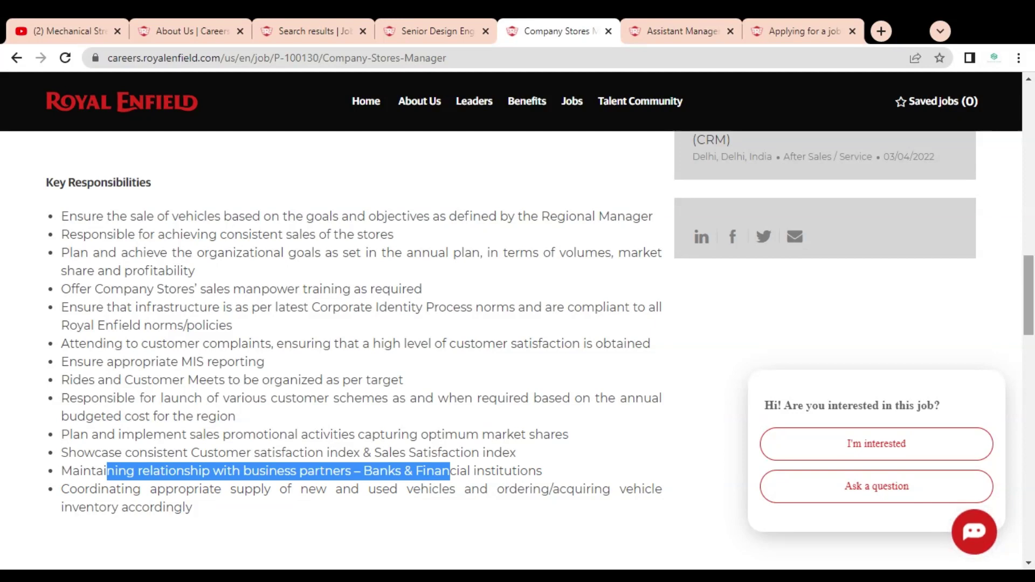
pyautogui.scroll(-5, 450, 471)
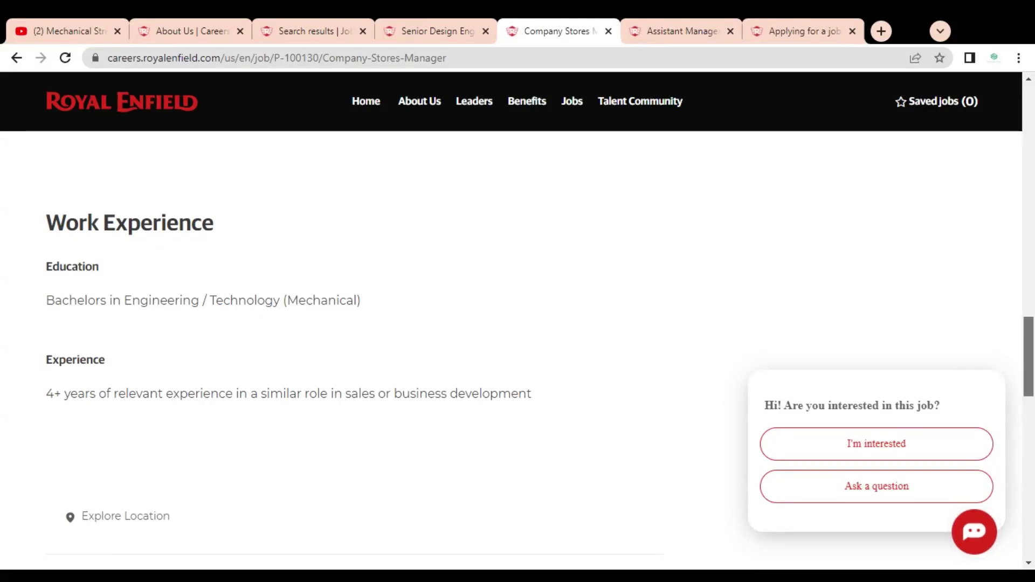
pyautogui.moveTo(1029, 356); pyautogui.dragTo(1028, 130)
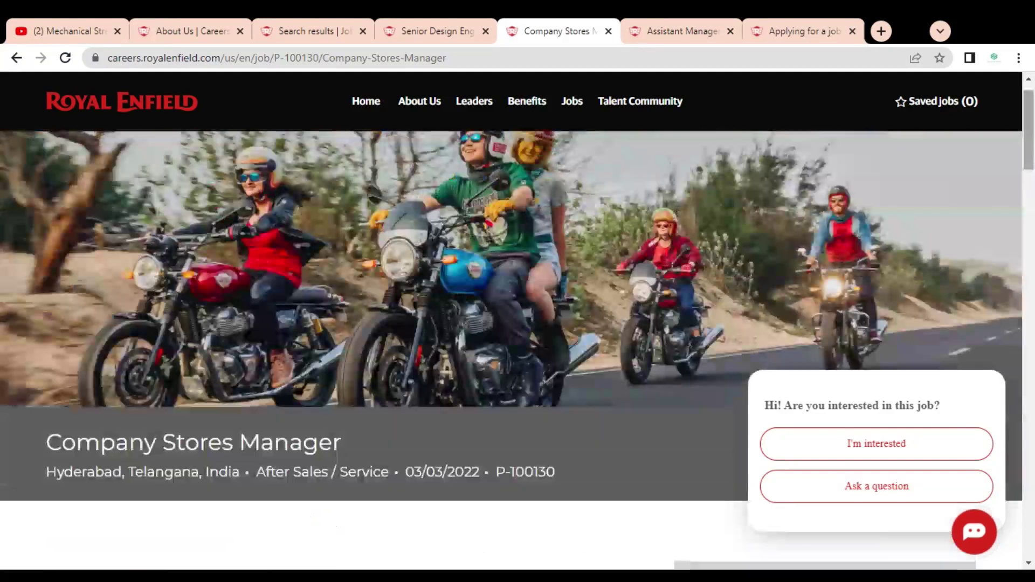
# Briefly view the Mechanical Stream YouTube uploads, then return to the Chennai Warehouse Operations posting
pyautogui.click(672, 30)
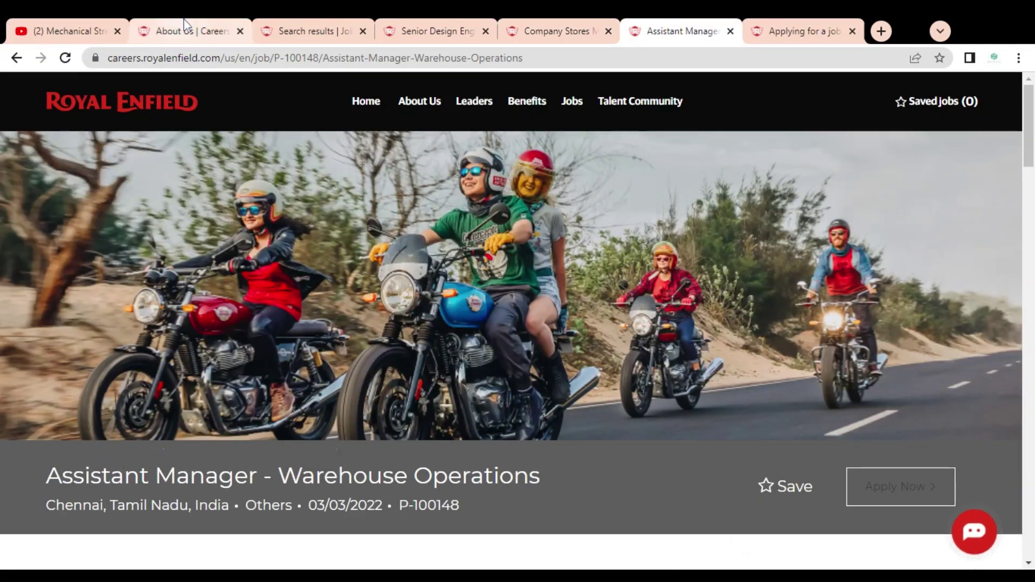
pyautogui.click(65, 31)
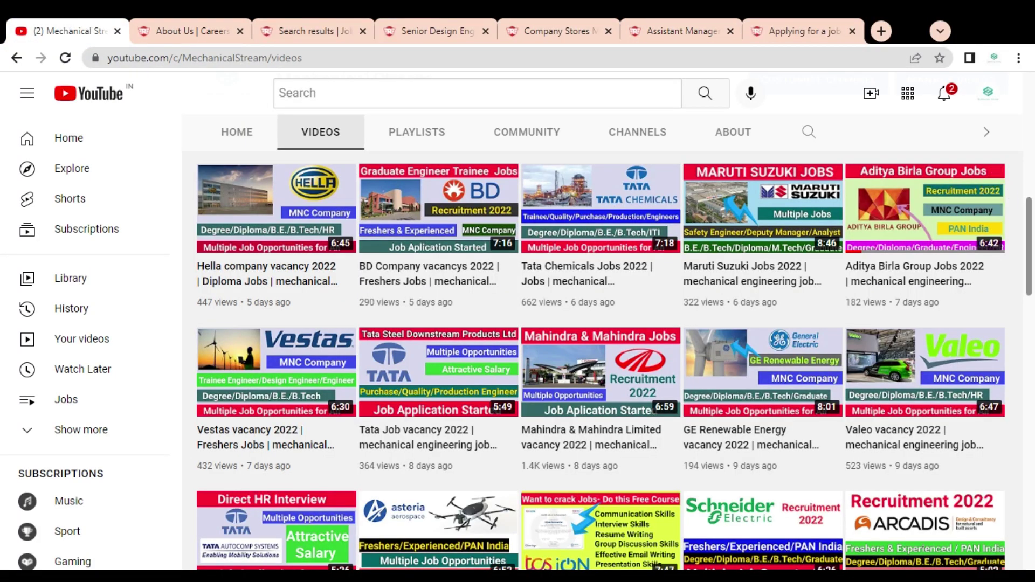
pyautogui.moveTo(1032, 234); pyautogui.dragTo(1031, 290)
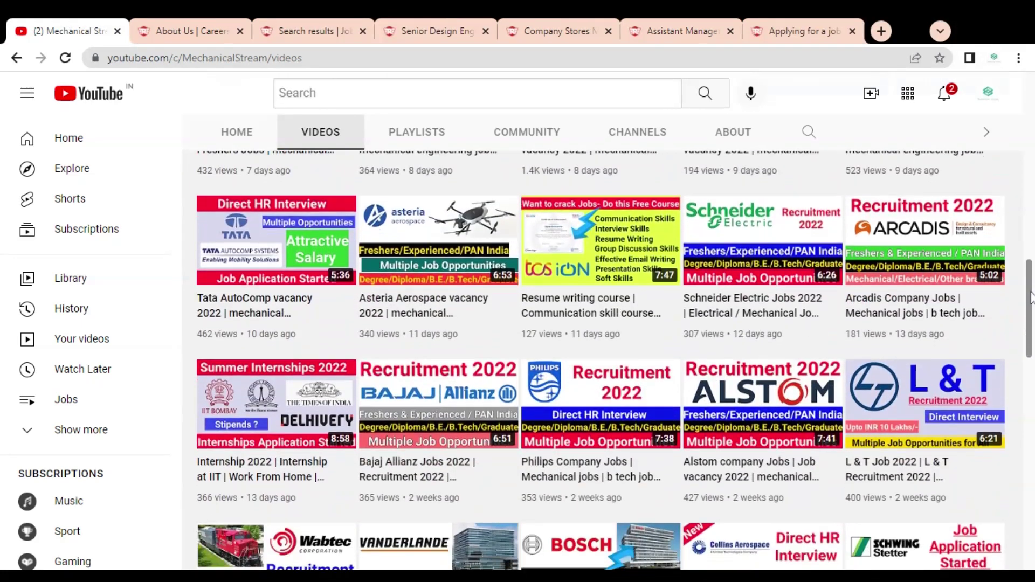
pyautogui.moveTo(1031, 290); pyautogui.dragTo(1031, 429)
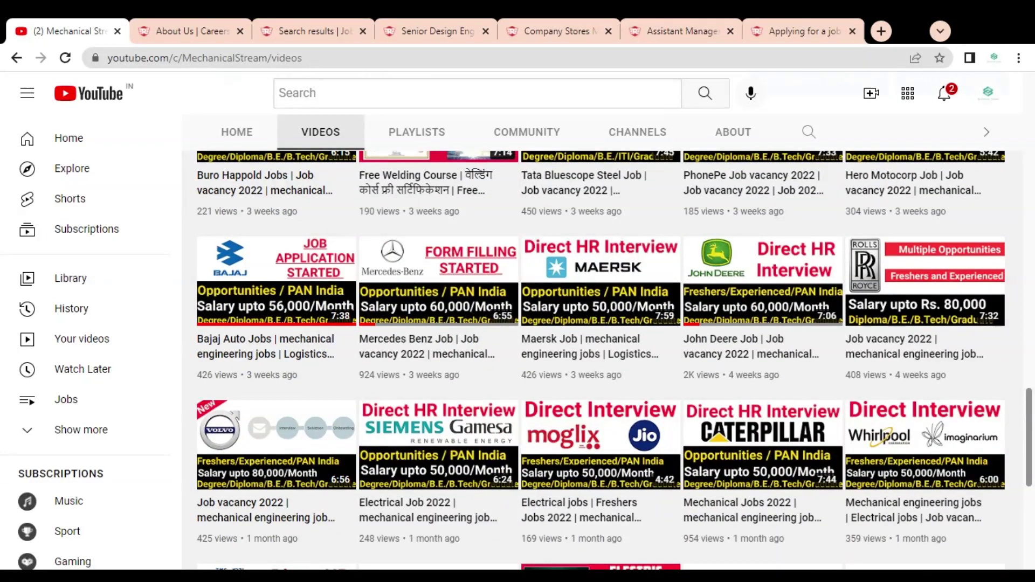
pyautogui.moveTo(1031, 428); pyautogui.dragTo(1031, 303)
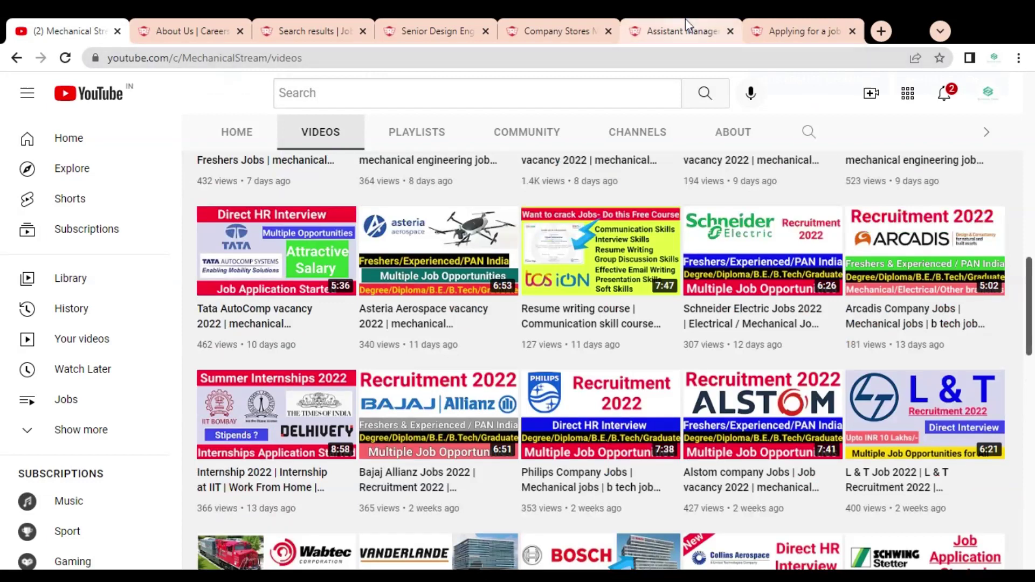
pyautogui.click(684, 30)
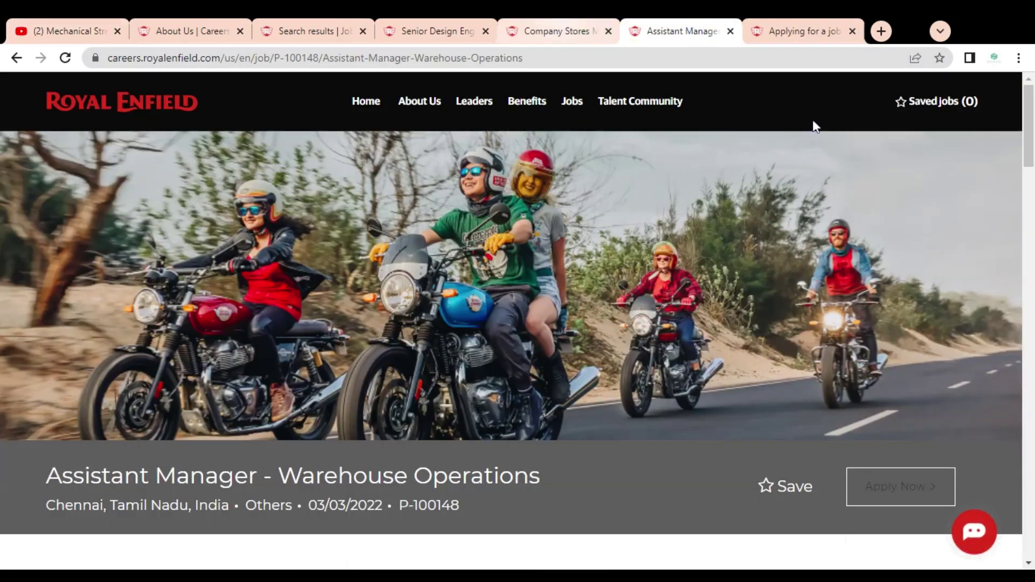
pyautogui.scroll(-5, 517, 324)
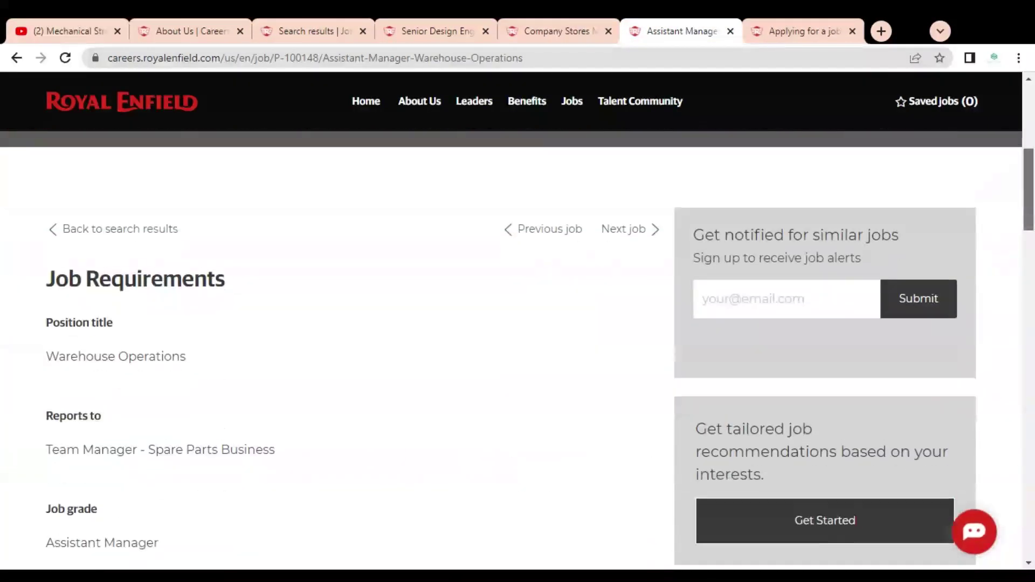
pyautogui.scroll(-1, 518, 324)
pyautogui.scroll(-2, 518, 348)
pyautogui.scroll(-3, 518, 348)
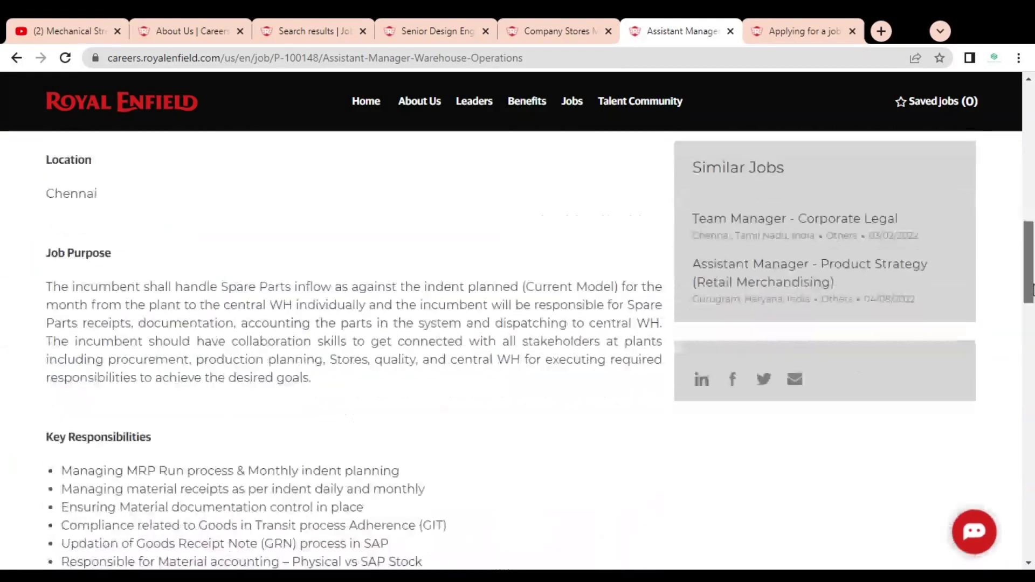
pyautogui.moveTo(1031, 298); pyautogui.dragTo(1031, 303)
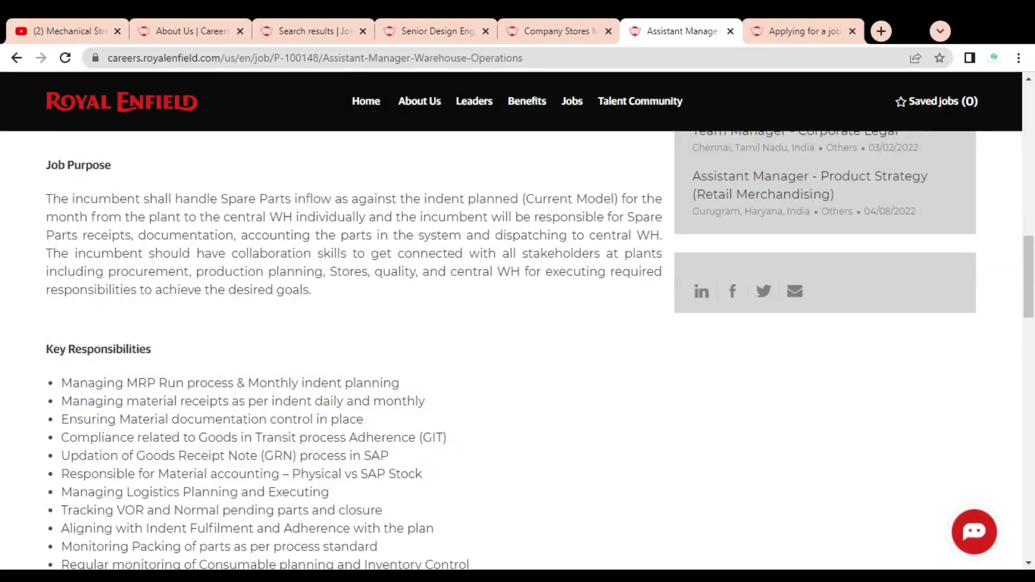
# Highlight the spare-parts inflow and plant-to-central-WH purpose phrases, plus the MRP Run and material receipts duties
pyautogui.moveTo(295, 198); pyautogui.dragTo(494, 199)
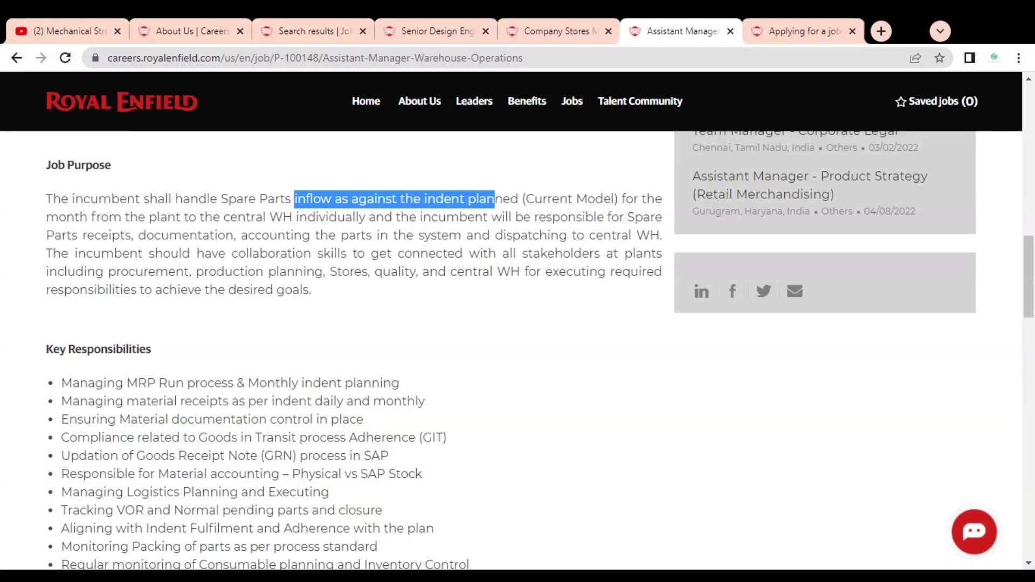
pyautogui.moveTo(122, 217)
pyautogui.mouseDown()
pyautogui.moveTo(227, 235)
pyautogui.moveTo(250, 216)
pyautogui.moveTo(307, 218)
pyautogui.mouseUp()
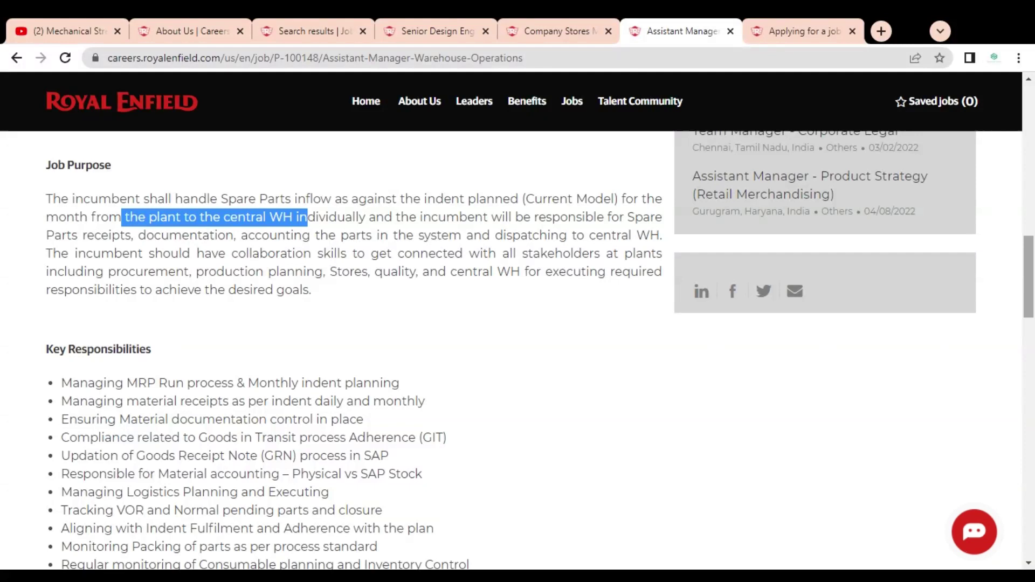
pyautogui.scroll(-2, 517, 348)
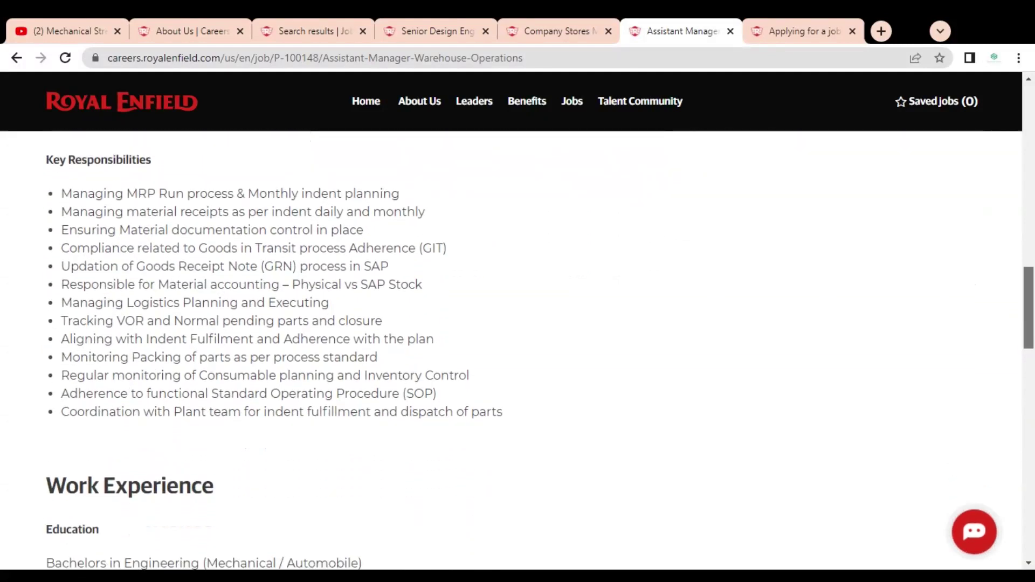
pyautogui.moveTo(159, 193); pyautogui.dragTo(411, 207)
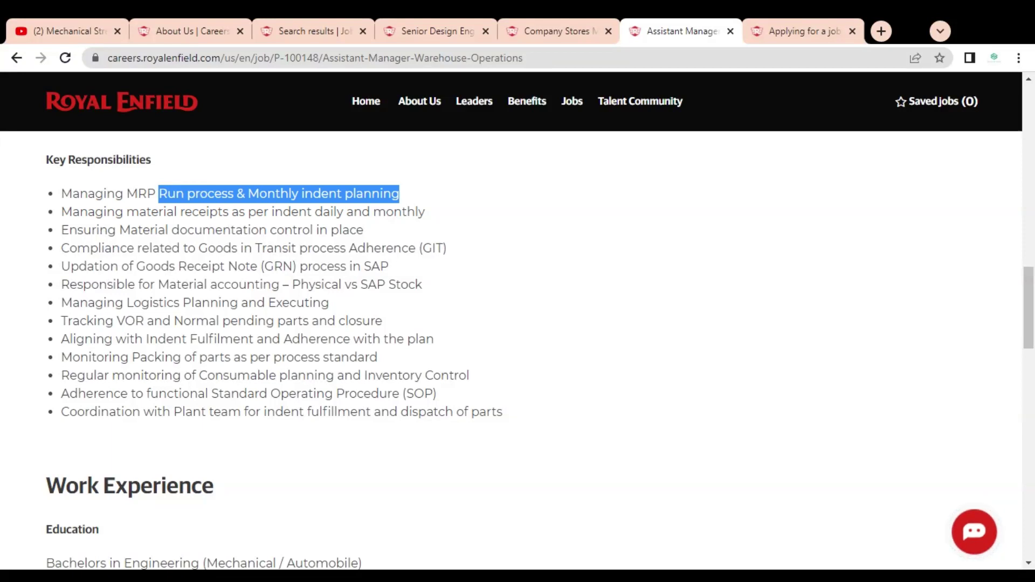
pyautogui.moveTo(96, 211); pyautogui.dragTo(344, 211)
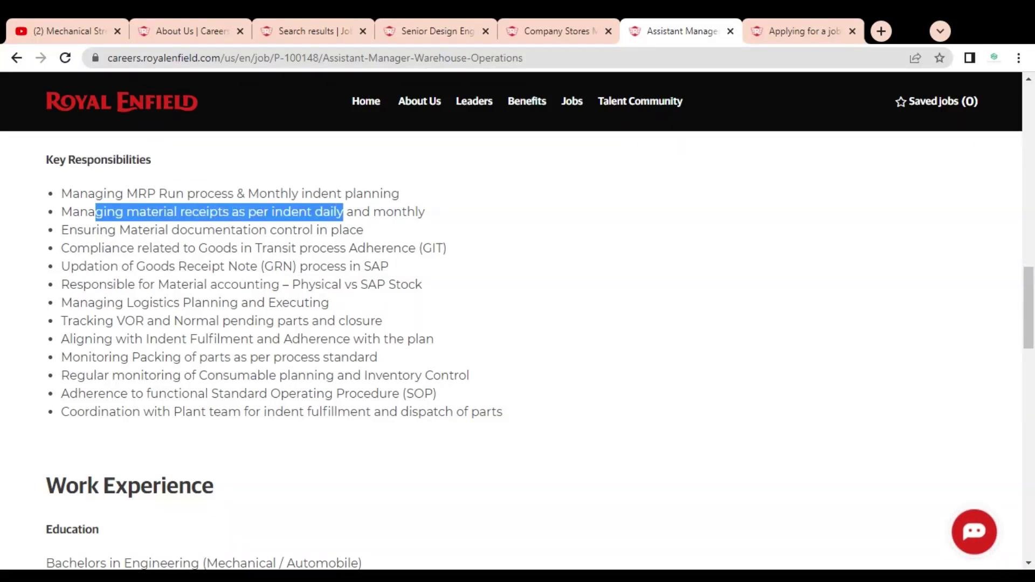
pyautogui.moveTo(333, 212); pyautogui.dragTo(445, 215)
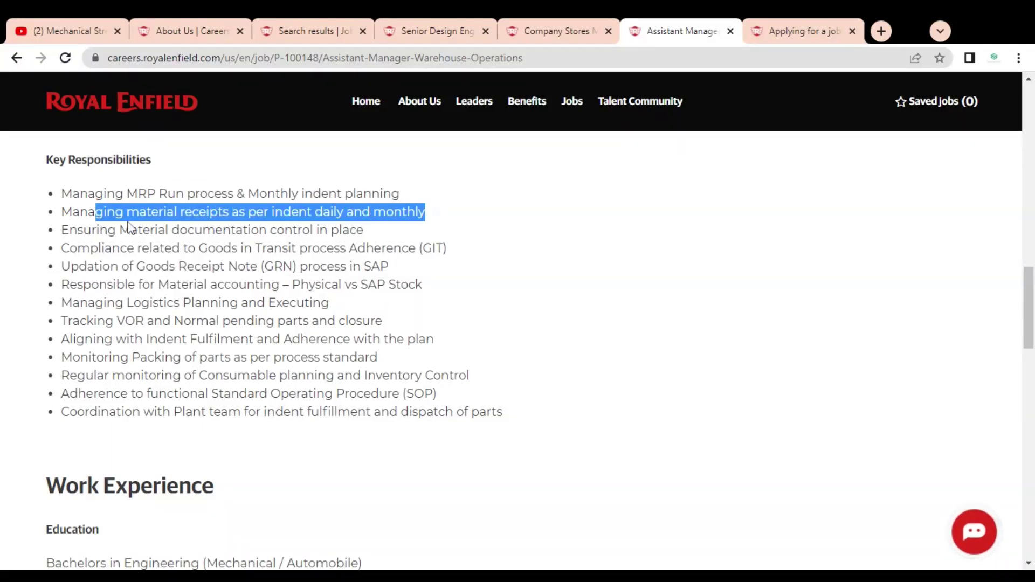
# Highlight documentation control, Goods in Transit, GRN, accounting, logistics, VOR, consumables and plant coordination responsibilities
pyautogui.moveTo(119, 230); pyautogui.dragTo(312, 230)
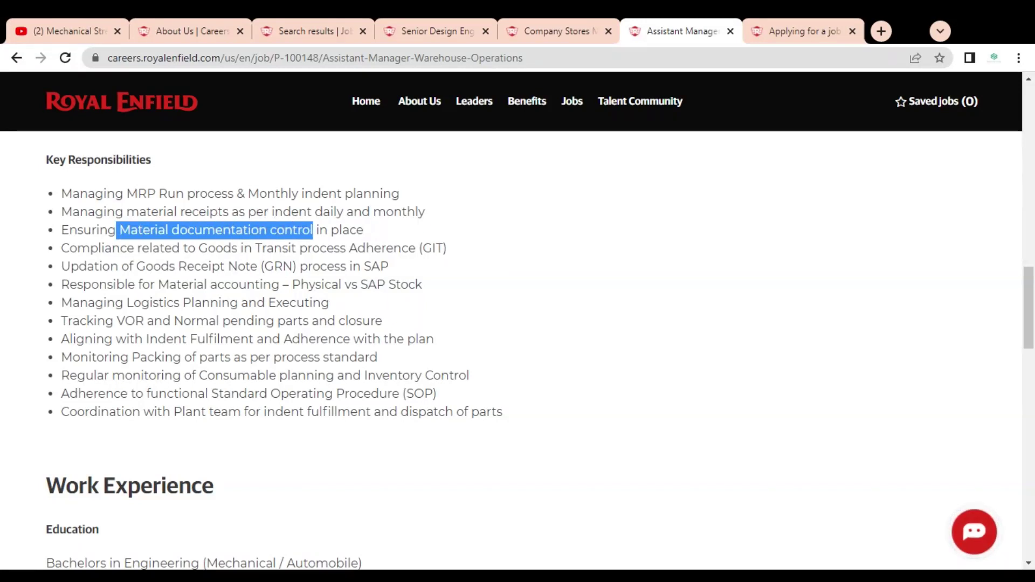
pyautogui.moveTo(160, 248); pyautogui.dragTo(273, 247)
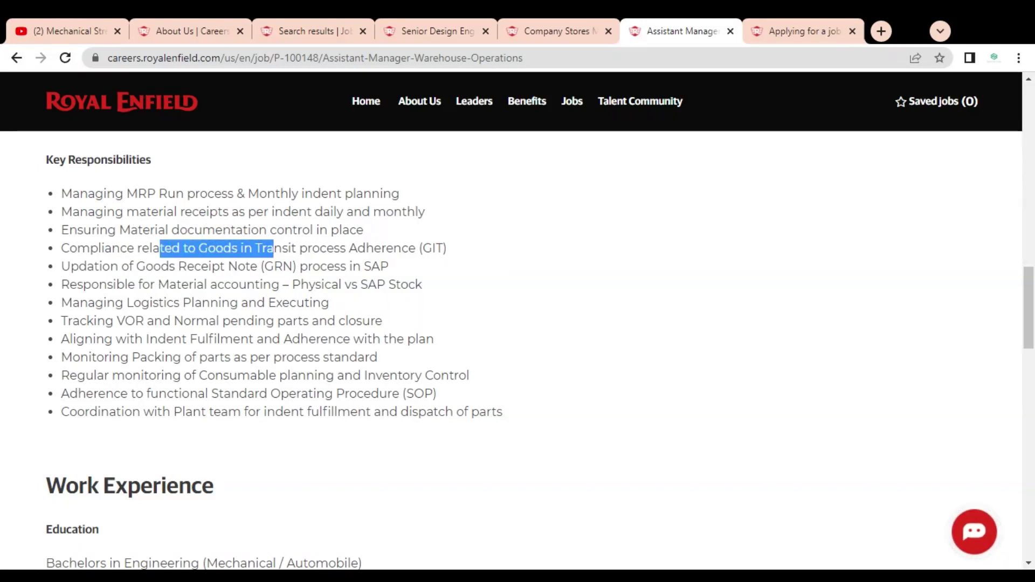
pyautogui.moveTo(146, 267); pyautogui.dragTo(274, 265)
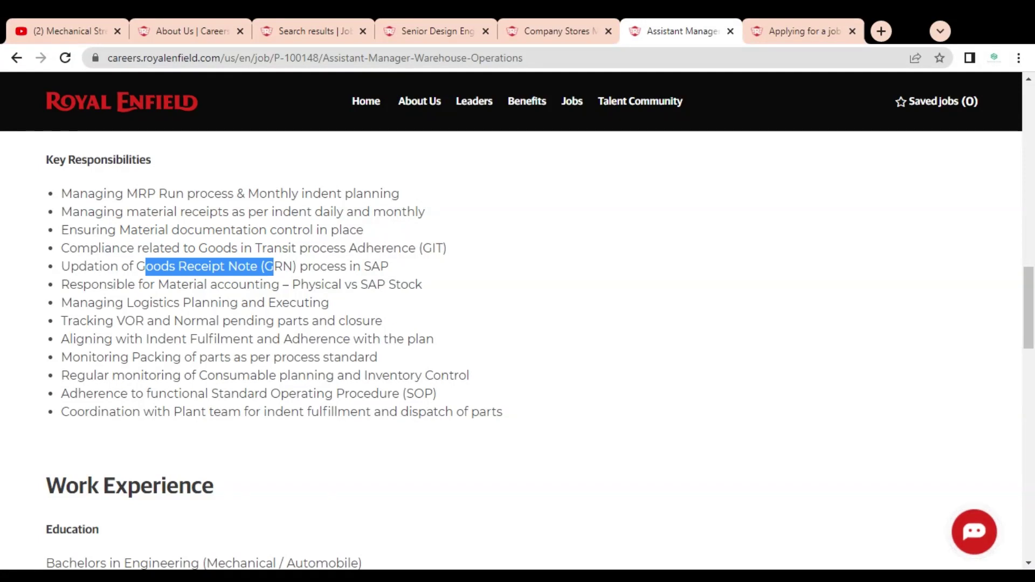
pyautogui.moveTo(128, 285); pyautogui.dragTo(301, 284)
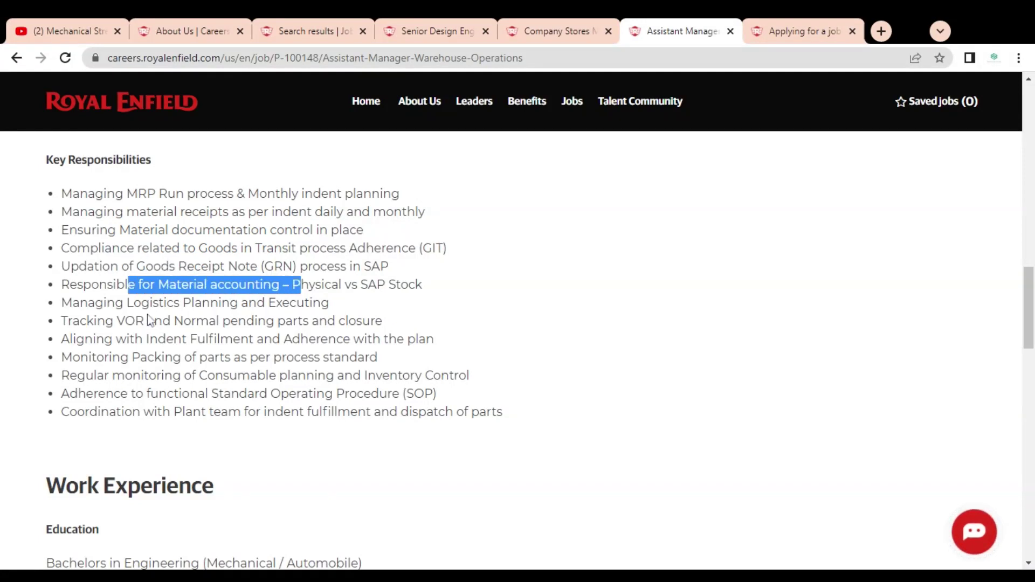
pyautogui.moveTo(106, 303); pyautogui.dragTo(314, 303)
pyautogui.moveTo(135, 320); pyautogui.dragTo(364, 339)
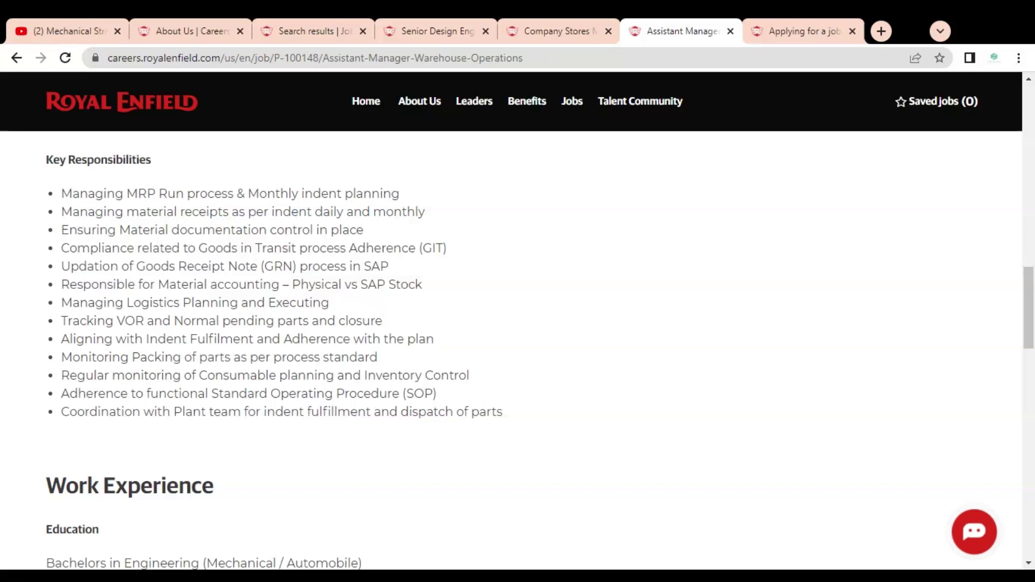
pyautogui.moveTo(98, 376)
pyautogui.mouseDown()
pyautogui.moveTo(223, 375)
pyautogui.moveTo(61, 375)
pyautogui.moveTo(358, 394)
pyautogui.mouseUp()
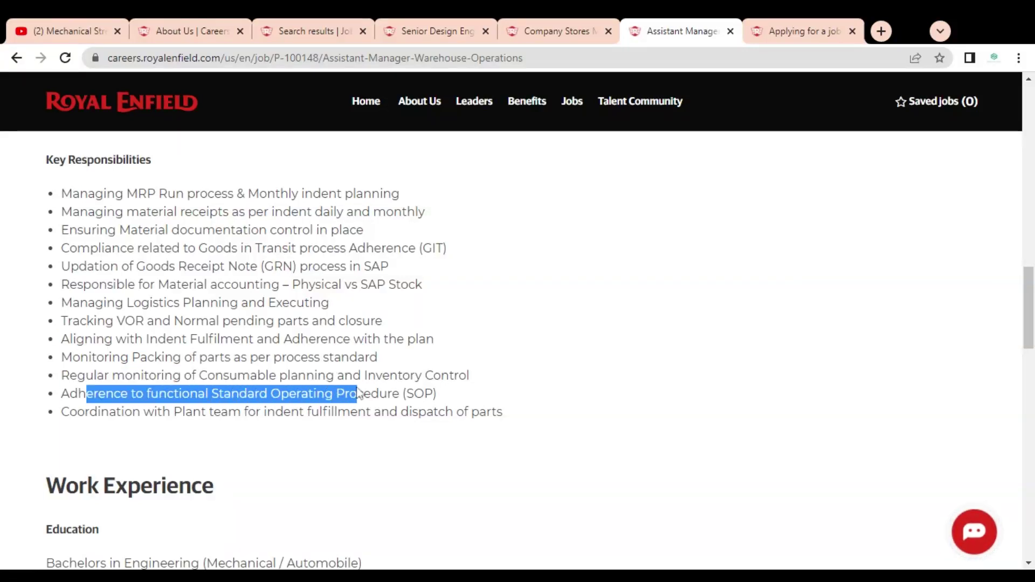
pyautogui.moveTo(131, 411); pyautogui.dragTo(382, 412)
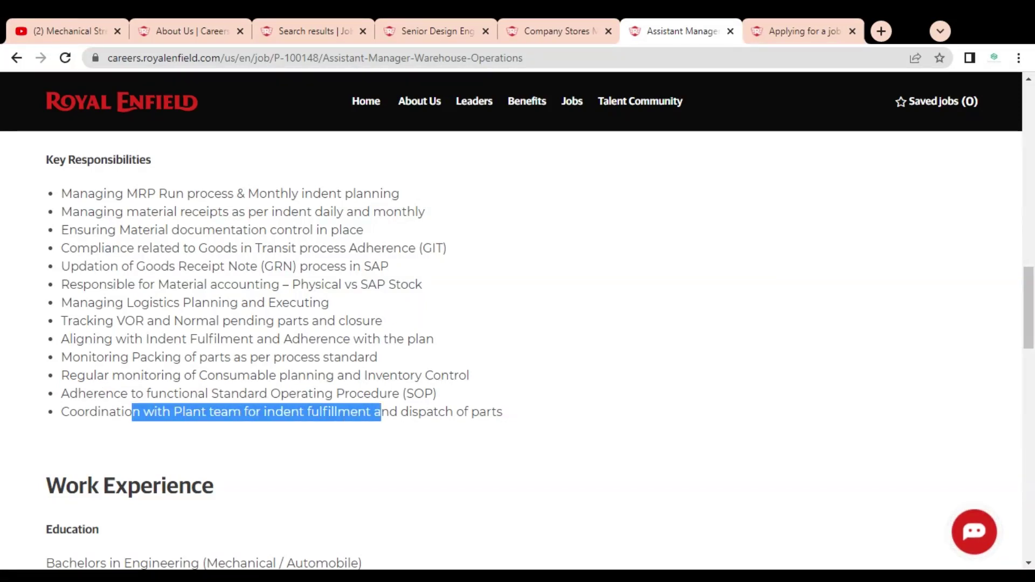
pyautogui.moveTo(1029, 307); pyautogui.dragTo(1029, 357)
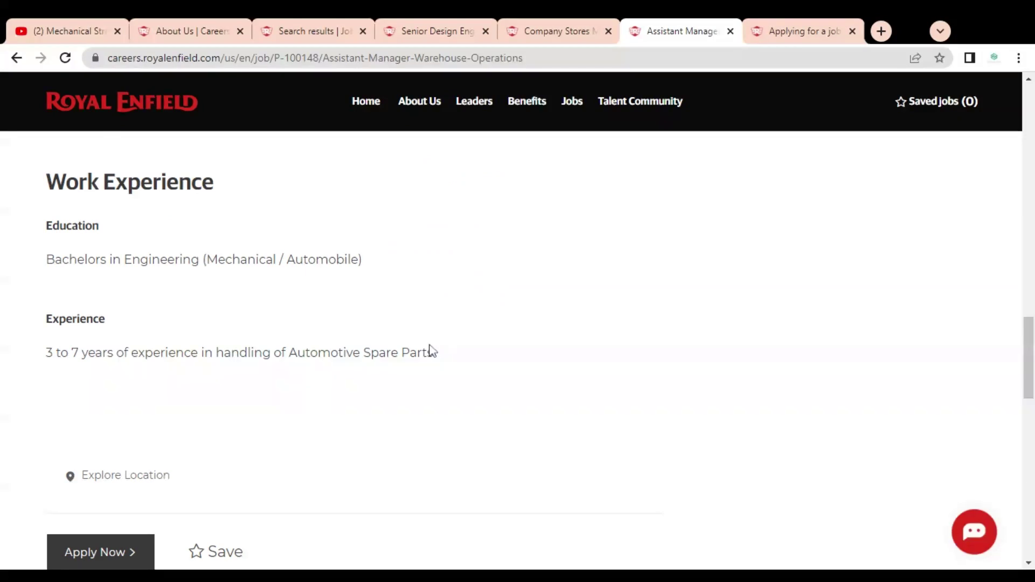
# Highlight the Education requirement and the 3 to 7 years experience requirement
pyautogui.moveTo(115, 276); pyautogui.dragTo(288, 272)
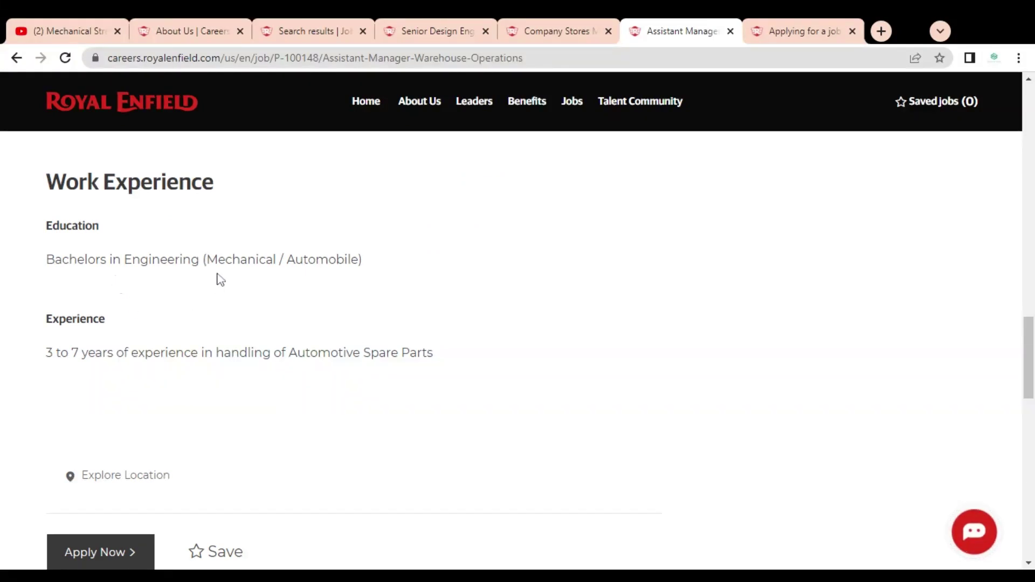
pyautogui.moveTo(58, 353); pyautogui.dragTo(253, 366)
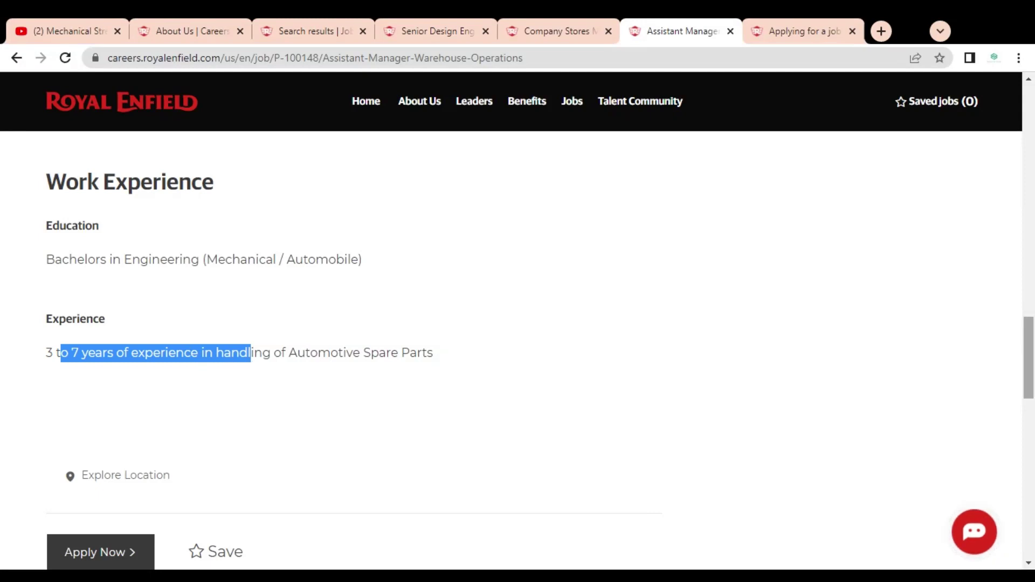
pyautogui.moveTo(1028, 356)
pyautogui.mouseDown()
pyautogui.moveTo(1029, 379)
pyautogui.moveTo(1031, 348)
pyautogui.moveTo(1032, 360)
pyautogui.mouseUp()
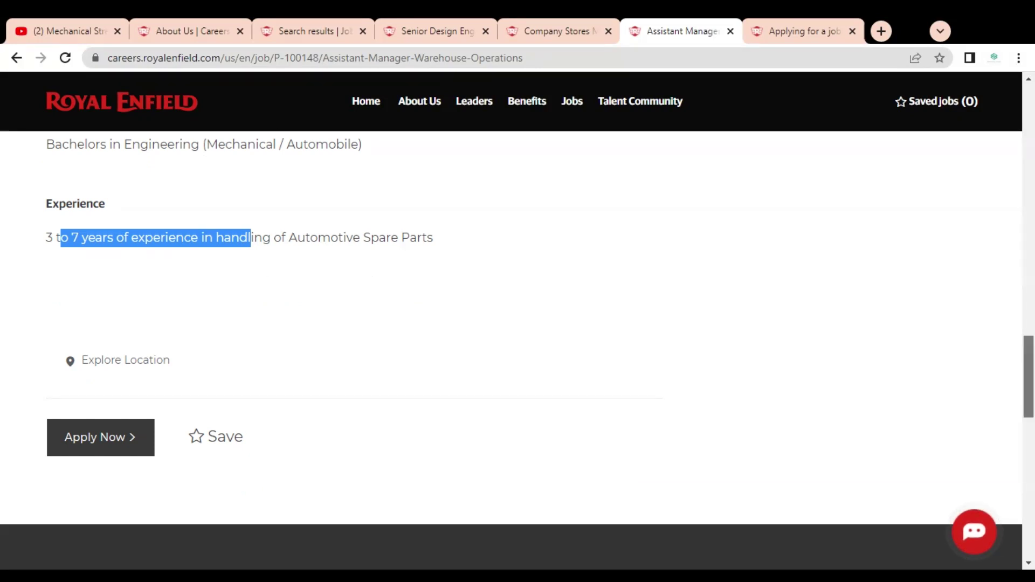
pyautogui.scroll(5, 518, 324)
pyautogui.scroll(3, 518, 324)
pyautogui.scroll(2, 518, 324)
pyautogui.scroll(5, 518, 324)
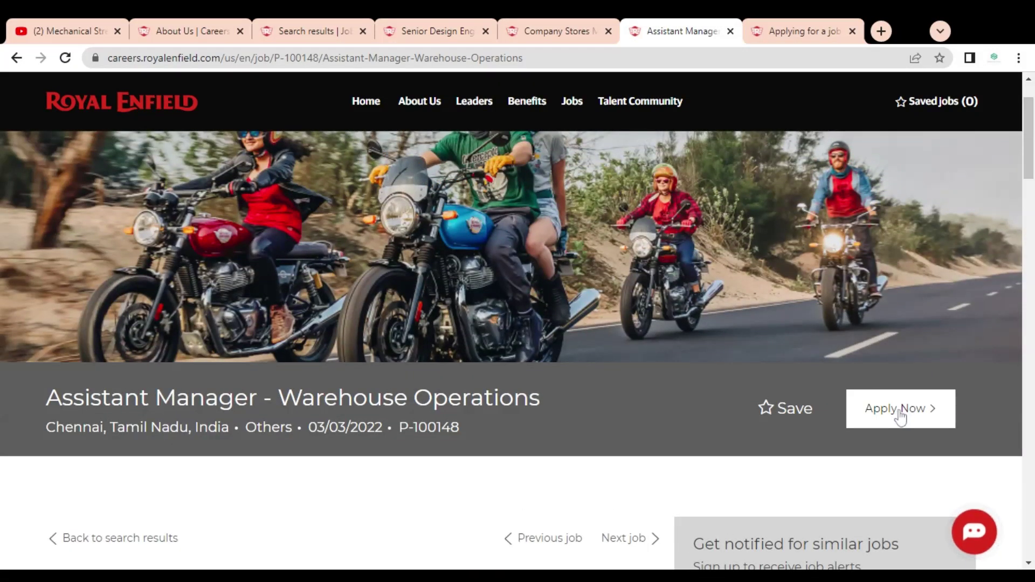
# Bring up the Quick Apply Form for the Assistant Manager - Warehouse Operations job
pyautogui.click(812, 36)
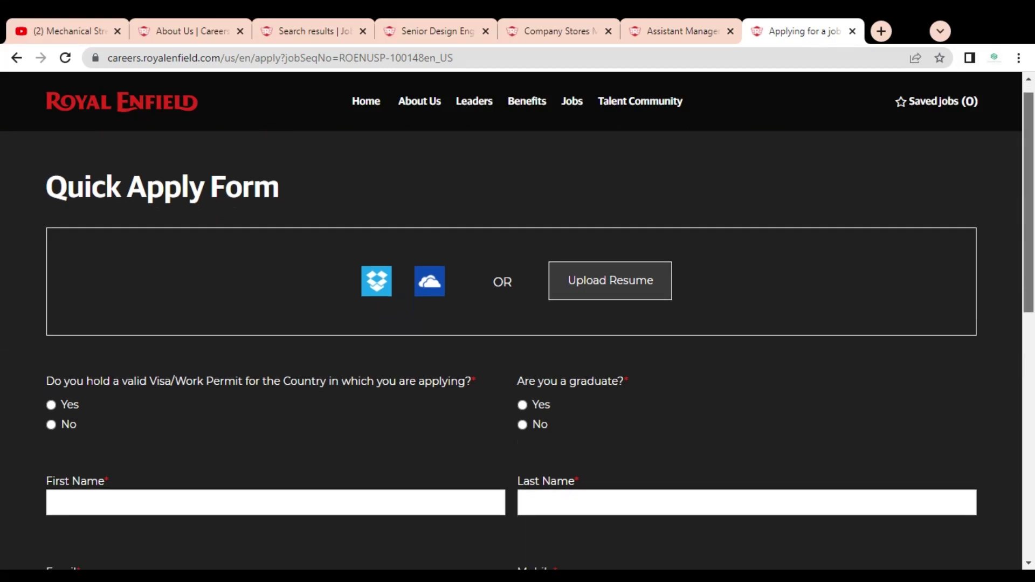
pyautogui.scroll(-2, 517, 324)
pyautogui.scroll(-1, 1027, 242)
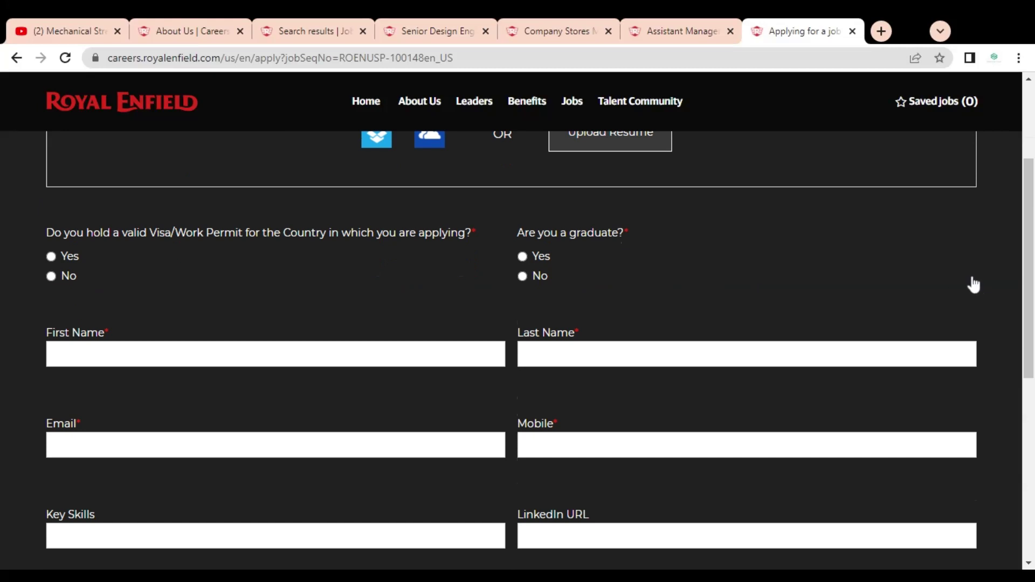
pyautogui.scroll(-1, 1027, 283)
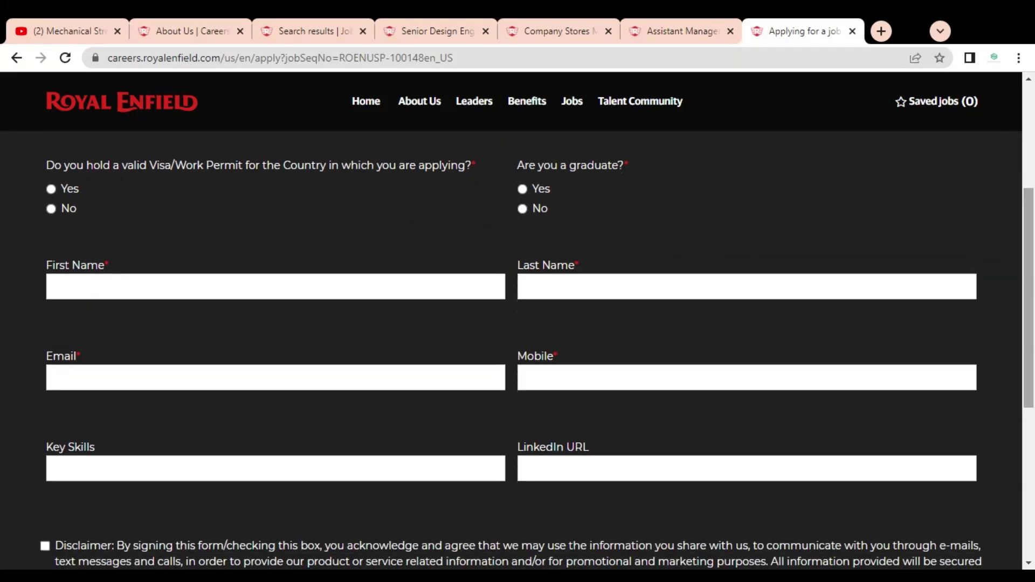
pyautogui.scroll(-1, 518, 340)
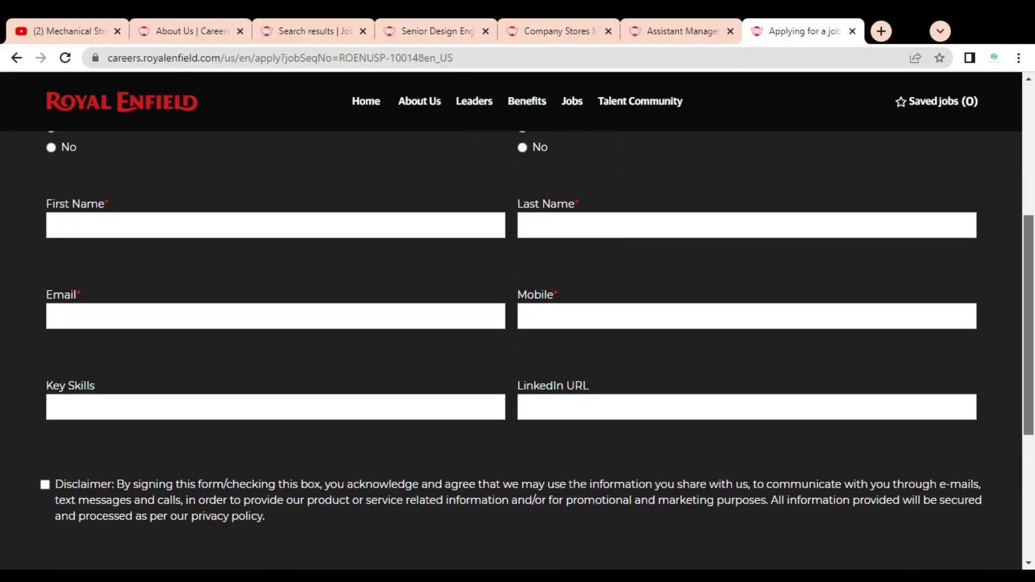
pyautogui.scroll(-1, 518, 339)
pyautogui.scroll(-1, 517, 339)
pyautogui.scroll(-1, 518, 340)
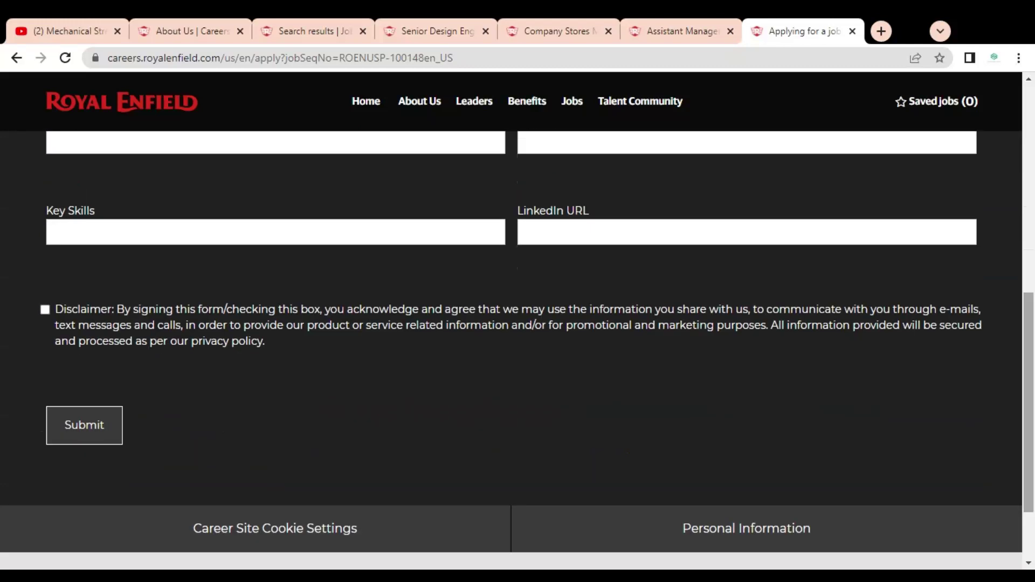
pyautogui.scroll(-2, 1032, 467)
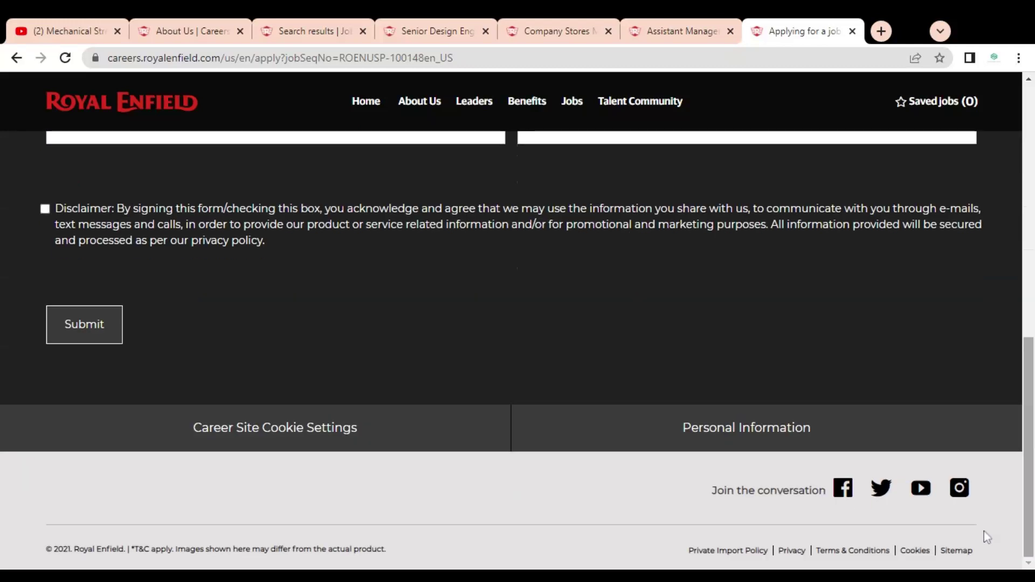